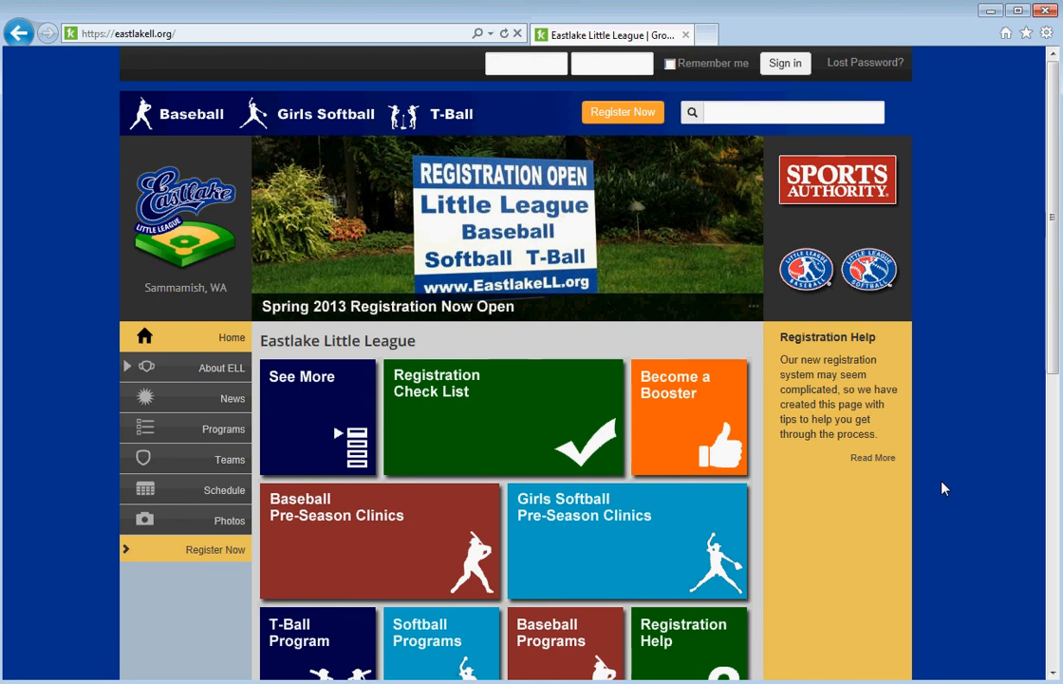
Open the Eastlake Little League Register Now page and choose to create a new account.
scroll(943, 488, "down", 2)
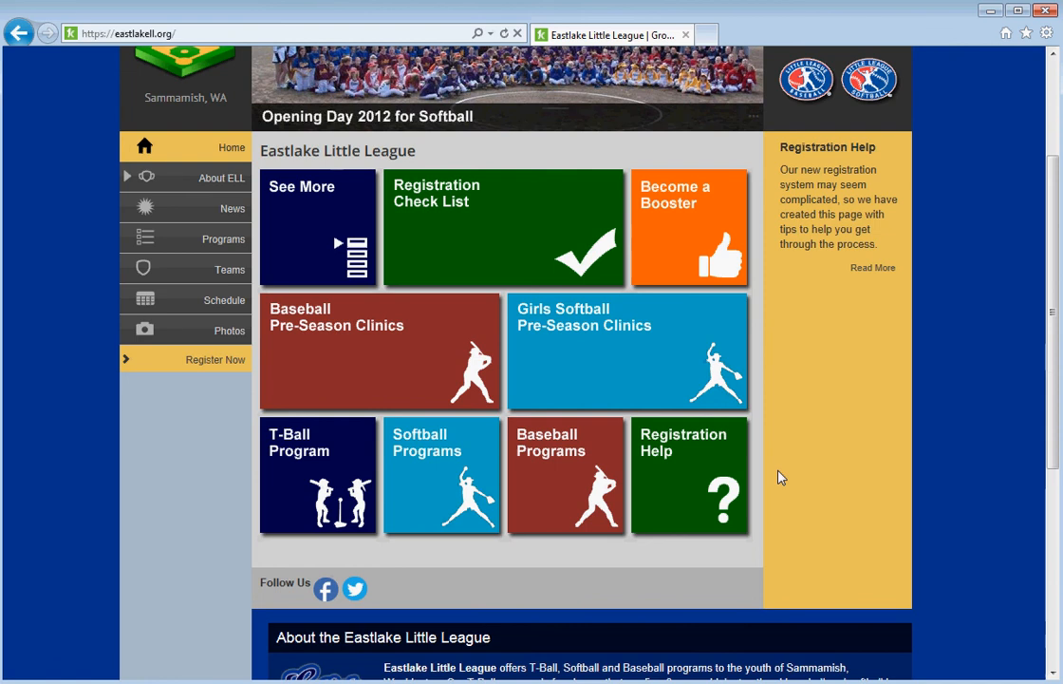
scroll(778, 475, "up", 3)
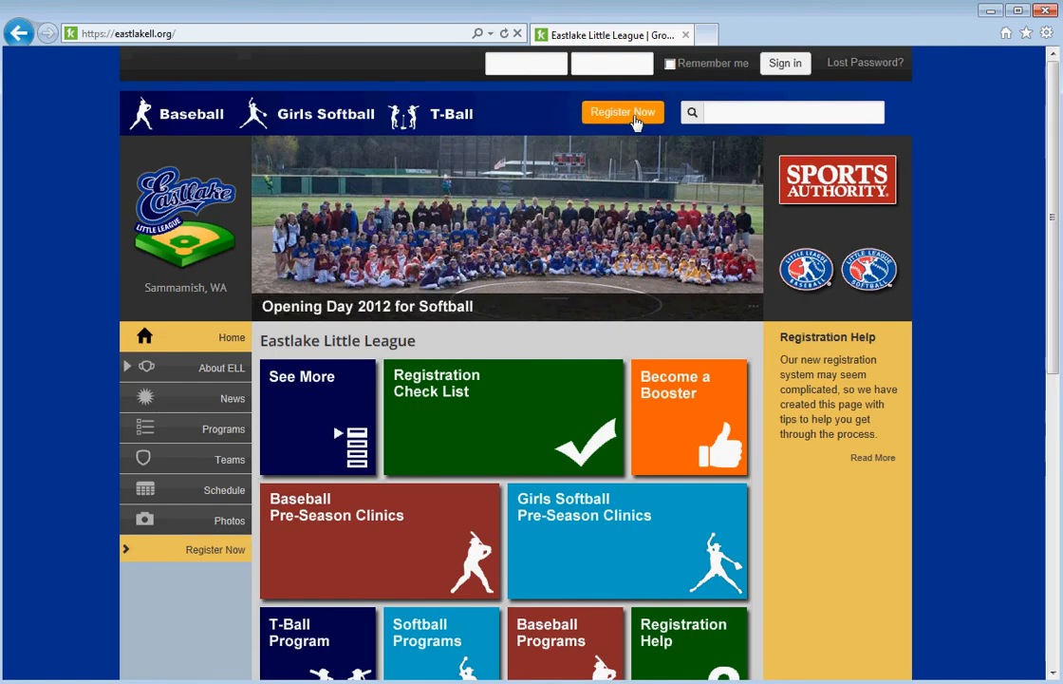
left_click(627, 115)
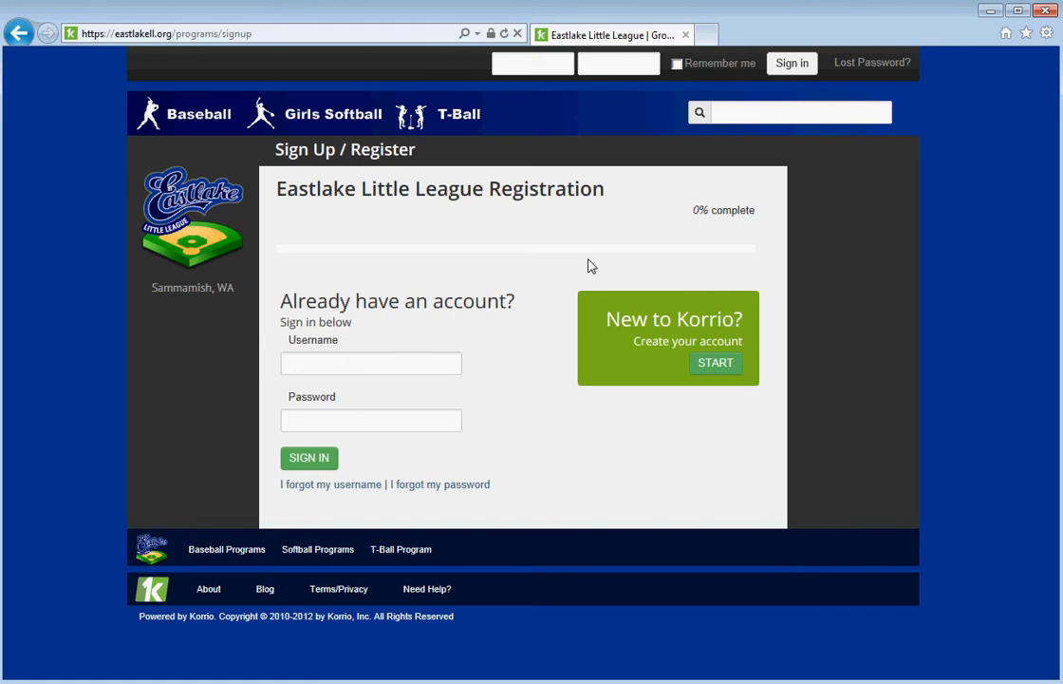
left_click(717, 365)
Look up the parent's e-mail address, find no existing account, and continue to new-account creation.
left_click(525, 379)
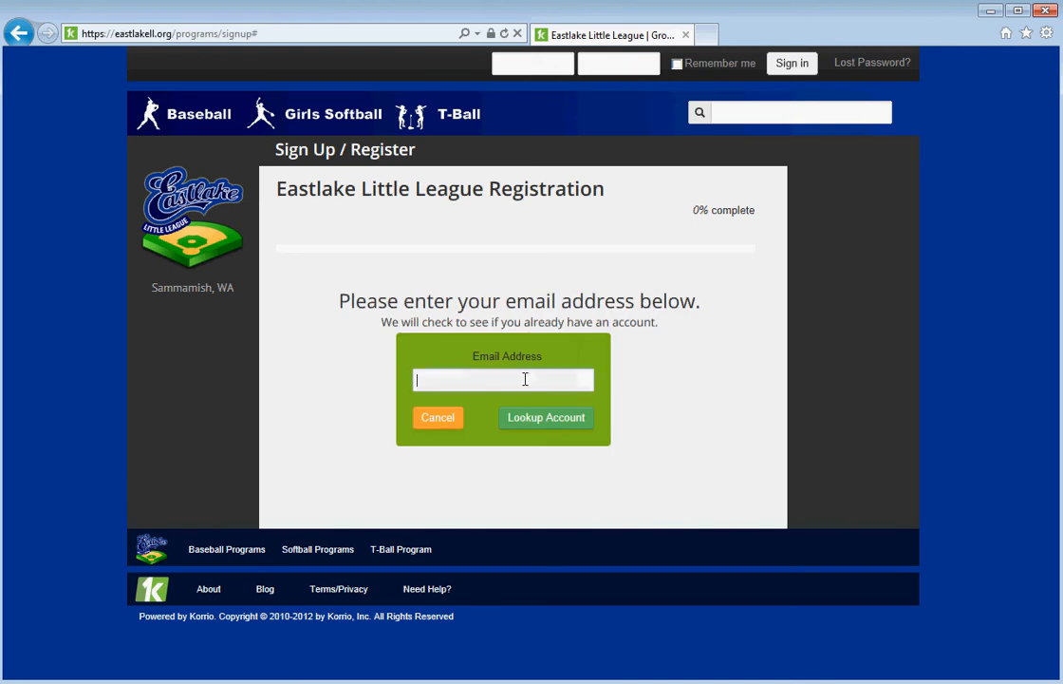
type("me@me.com")
left_click(557, 428)
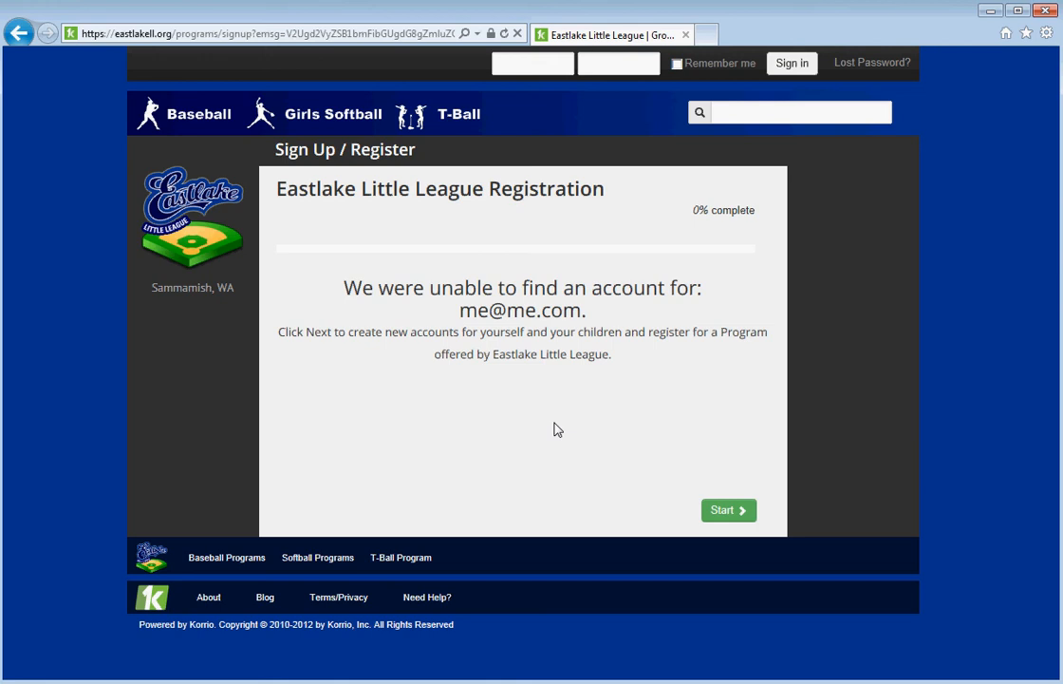
left_click(722, 510)
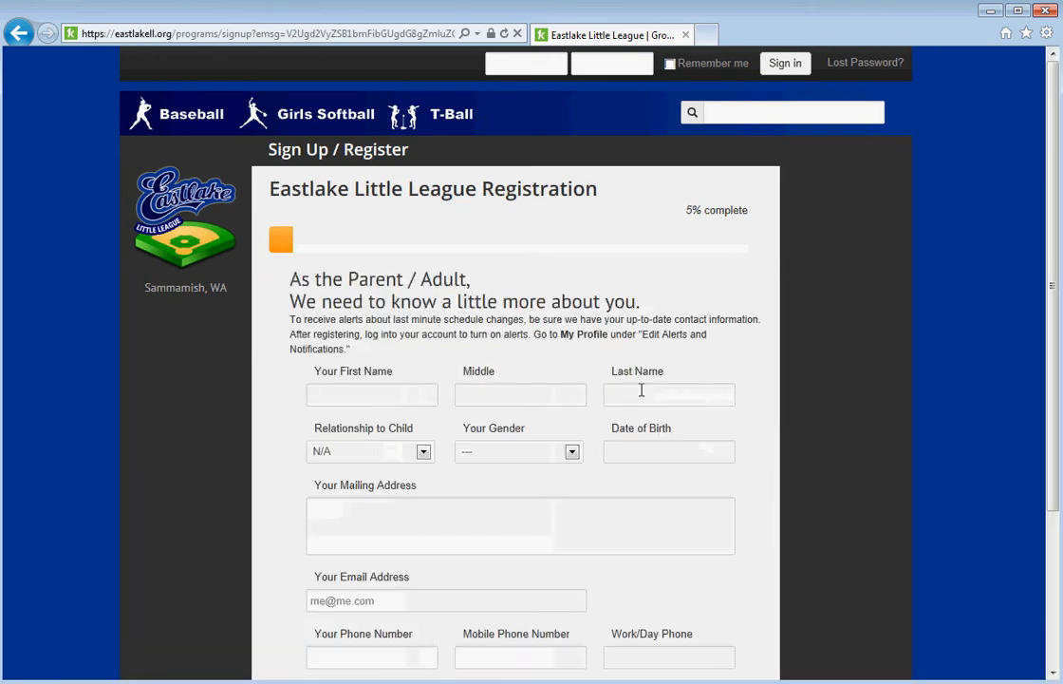
Enter the parent's first and last name, with relationship Father and gender Male.
left_click(375, 392)
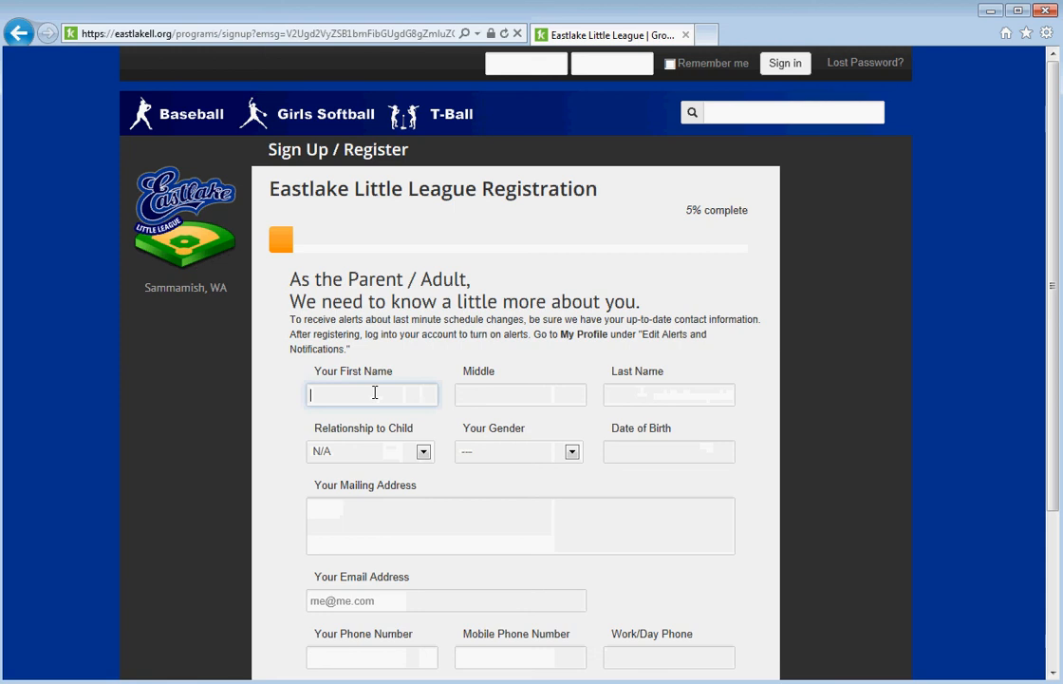
type("Sam")
key("Tab")
key("Tab")
type("Smith")
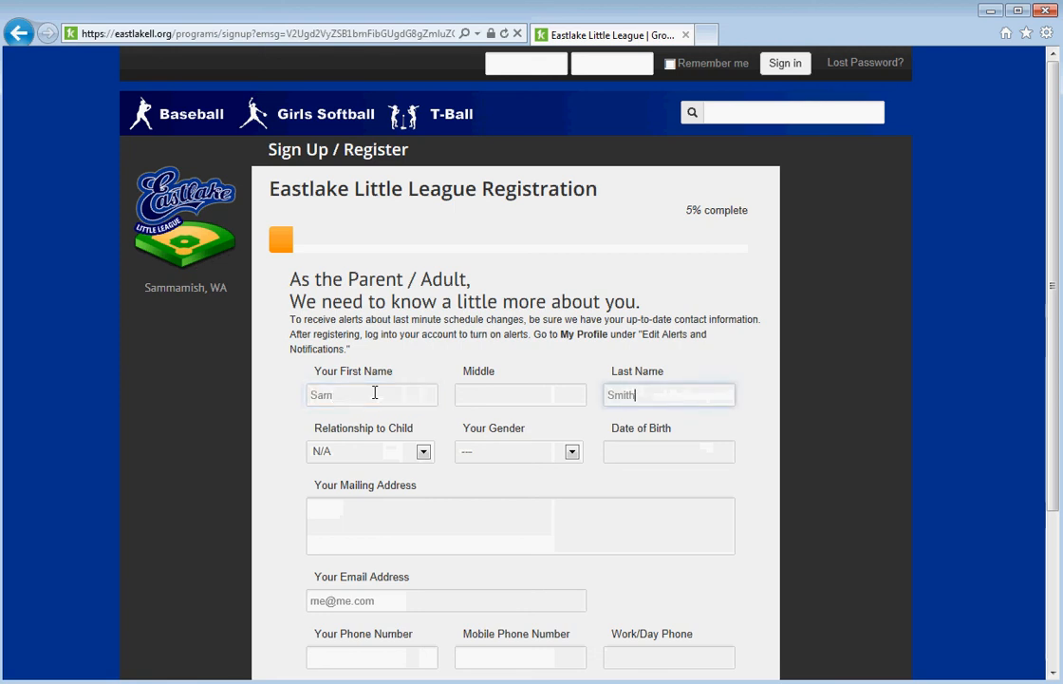
left_click(423, 451)
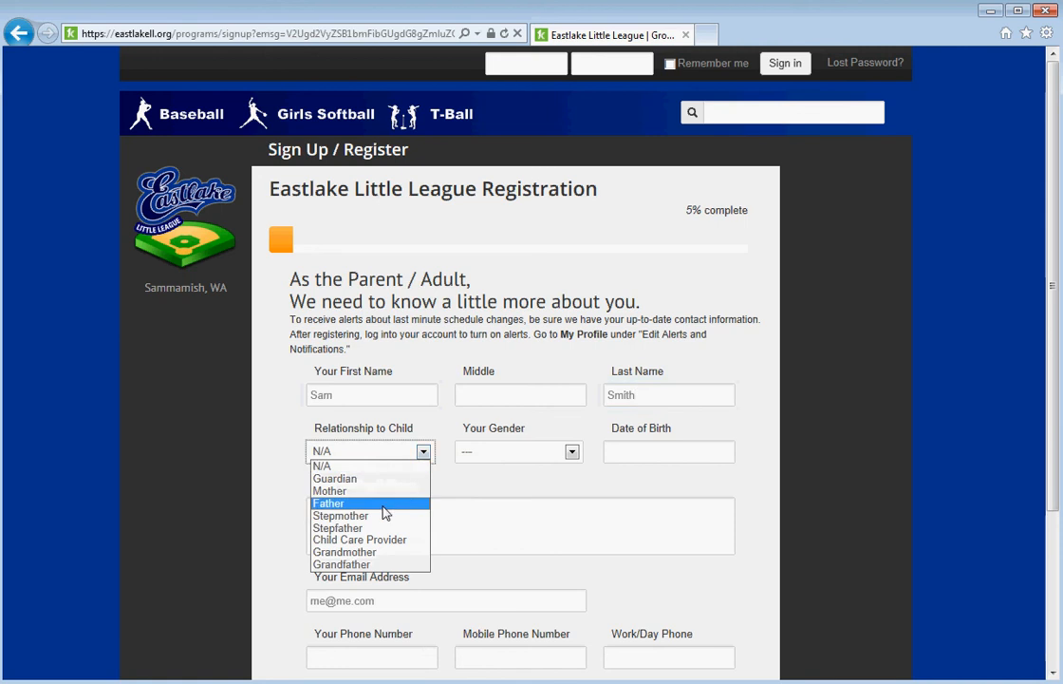
left_click(399, 503)
left_click(573, 452)
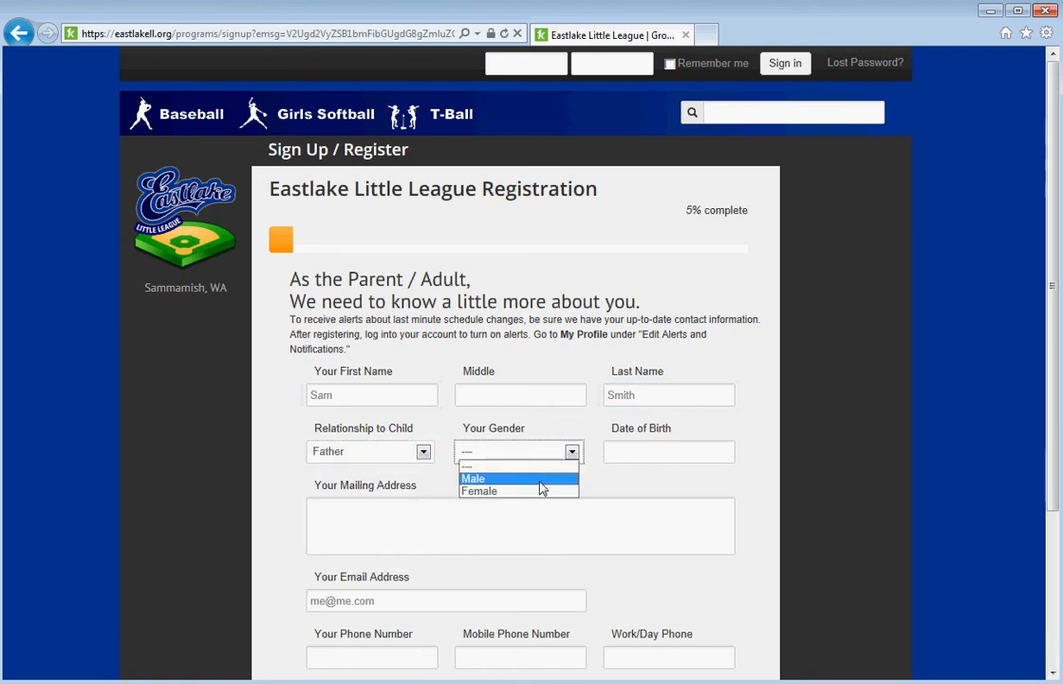
left_click(537, 476)
left_click(644, 447)
left_click(699, 482)
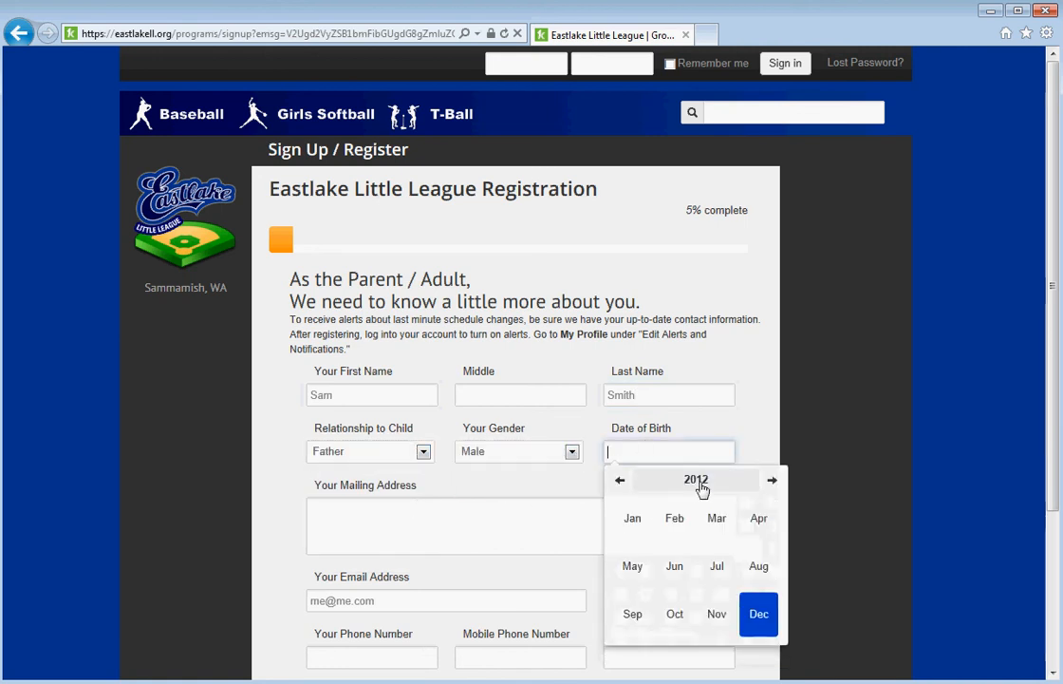
left_click(700, 482)
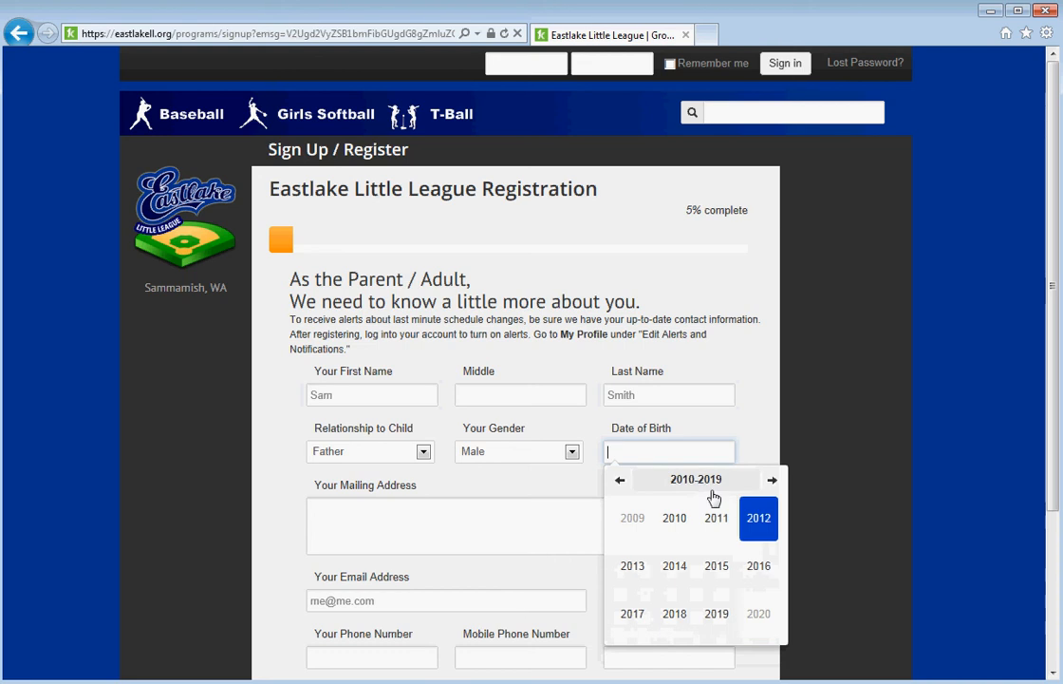
left_click(620, 482)
left_click(620, 481)
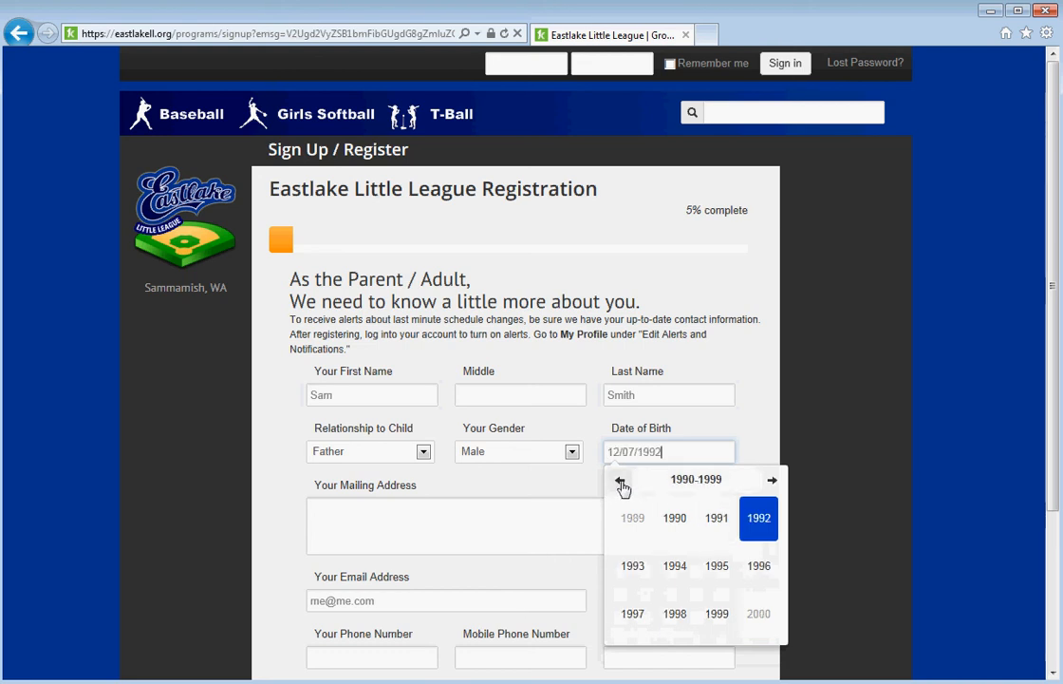
left_click(620, 481)
left_click(620, 481)
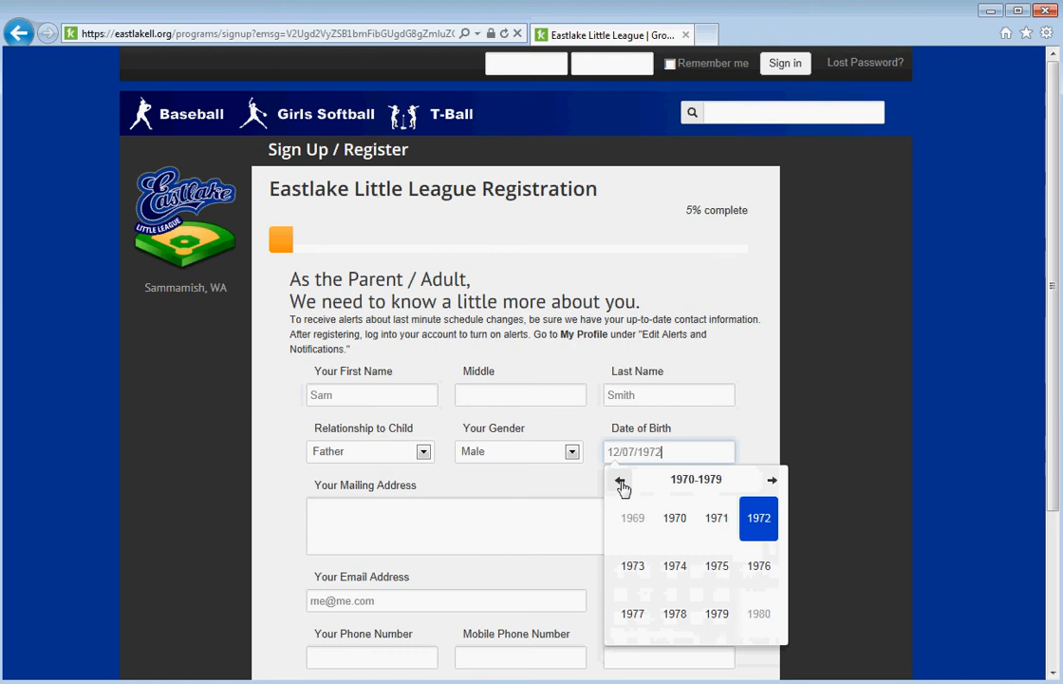
left_click(767, 524)
left_click(760, 520)
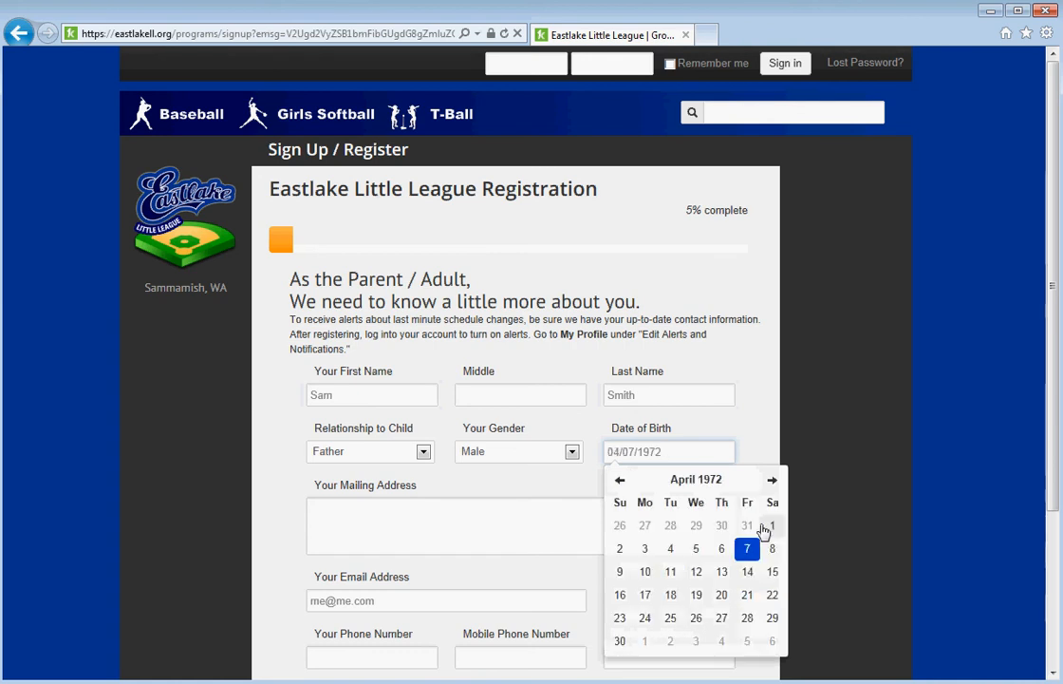
left_click(748, 548)
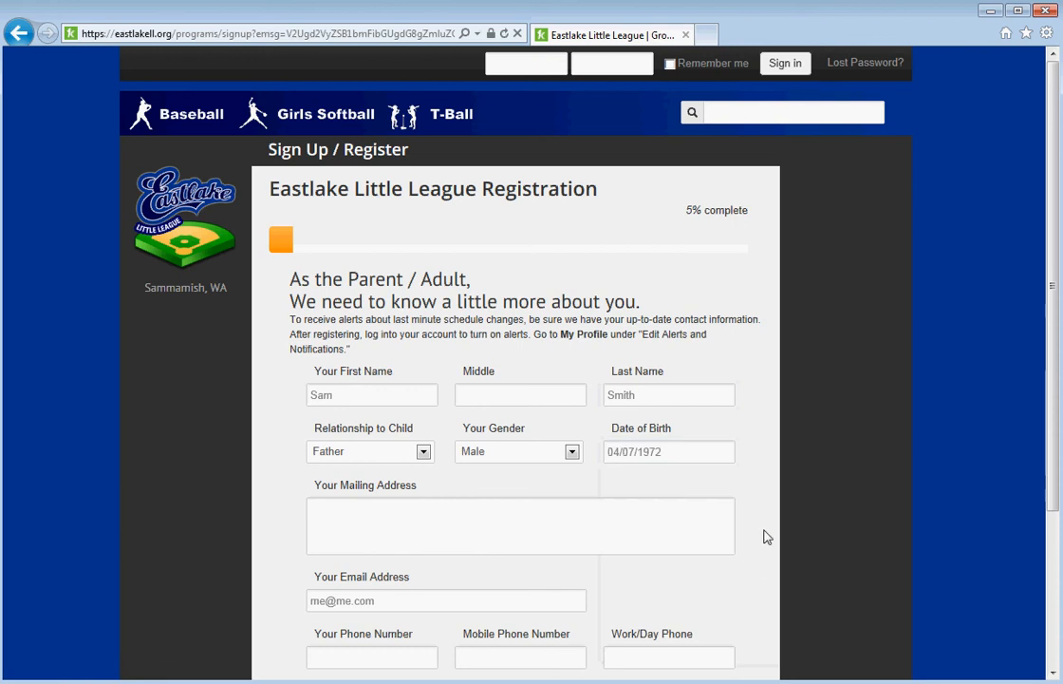
left_click(583, 523)
Type the parent's street address, then city, state and ZIP on a second line.
type("1")
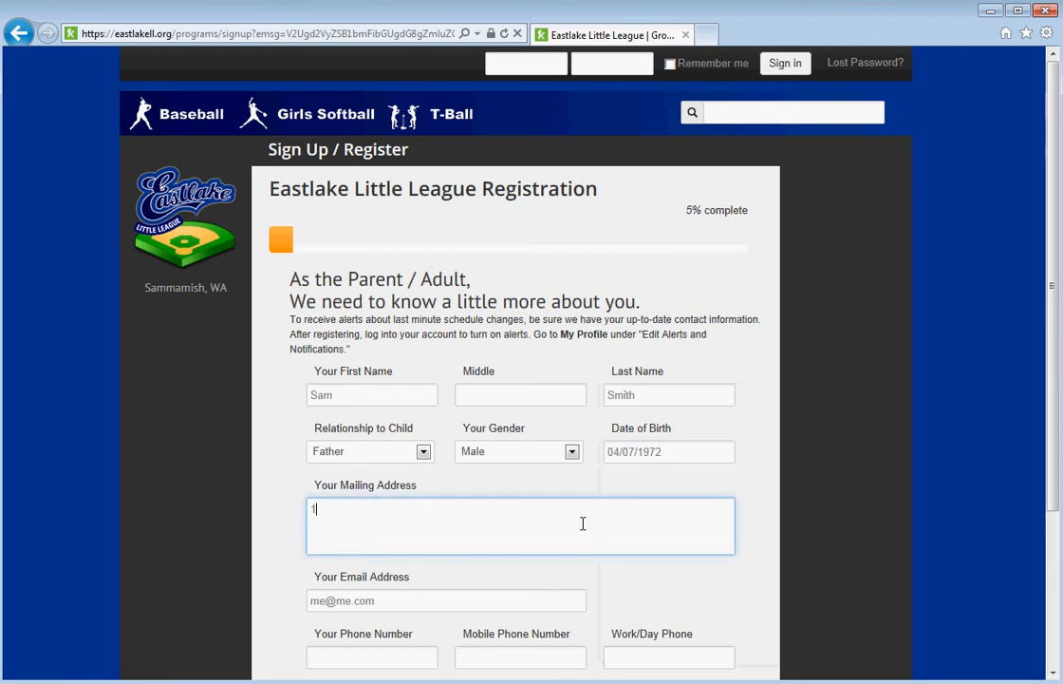
type("23 main")
key("BackSpace")
key("BackSpace")
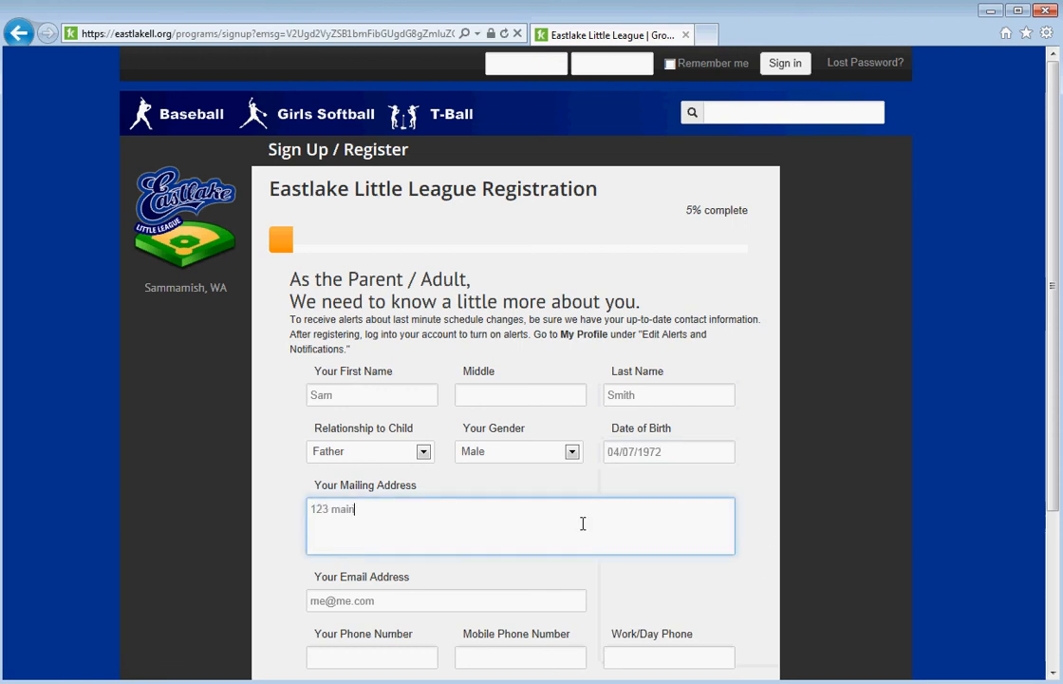
key("BackSpace")
key("BackSpace")
type("M")
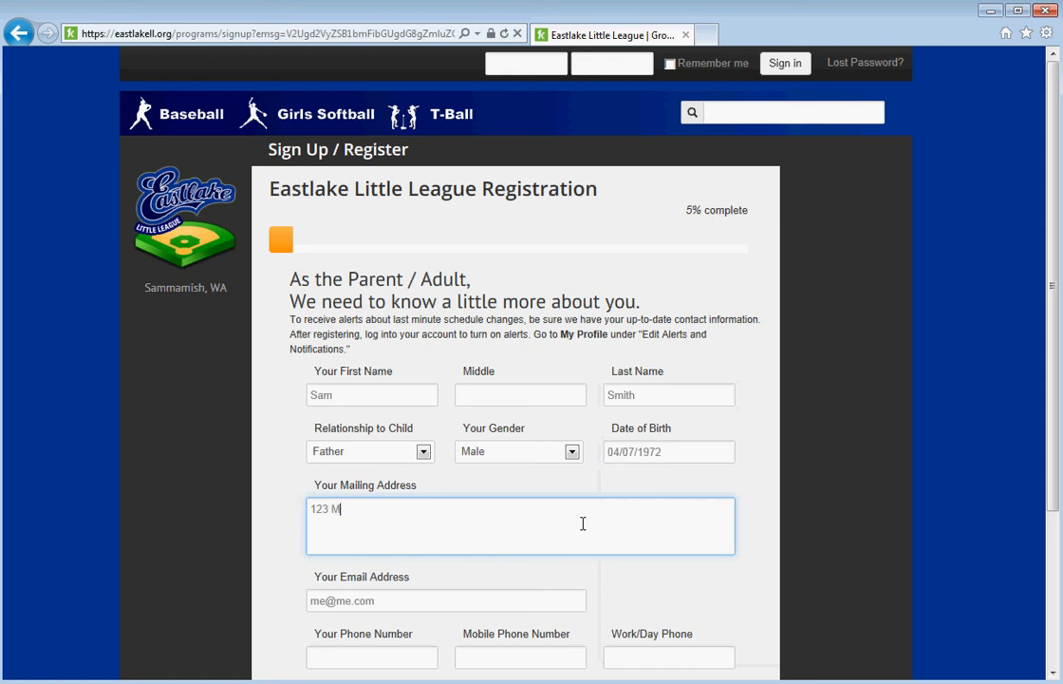
type("ain Street")
key("Return")
type("Sammami")
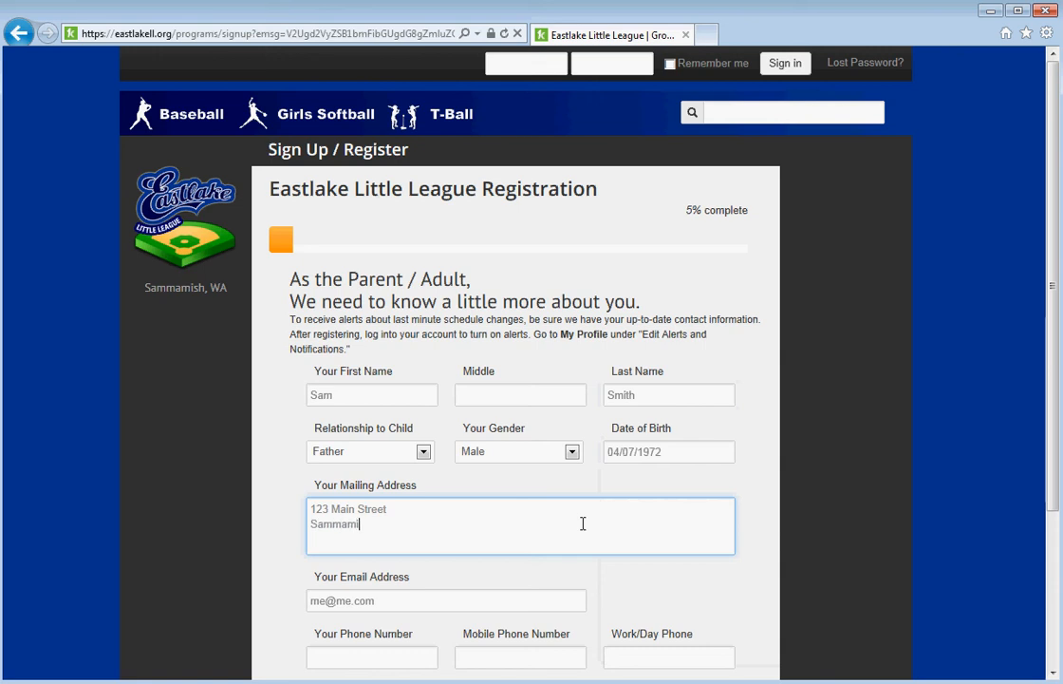
type("sh, WA 9807")
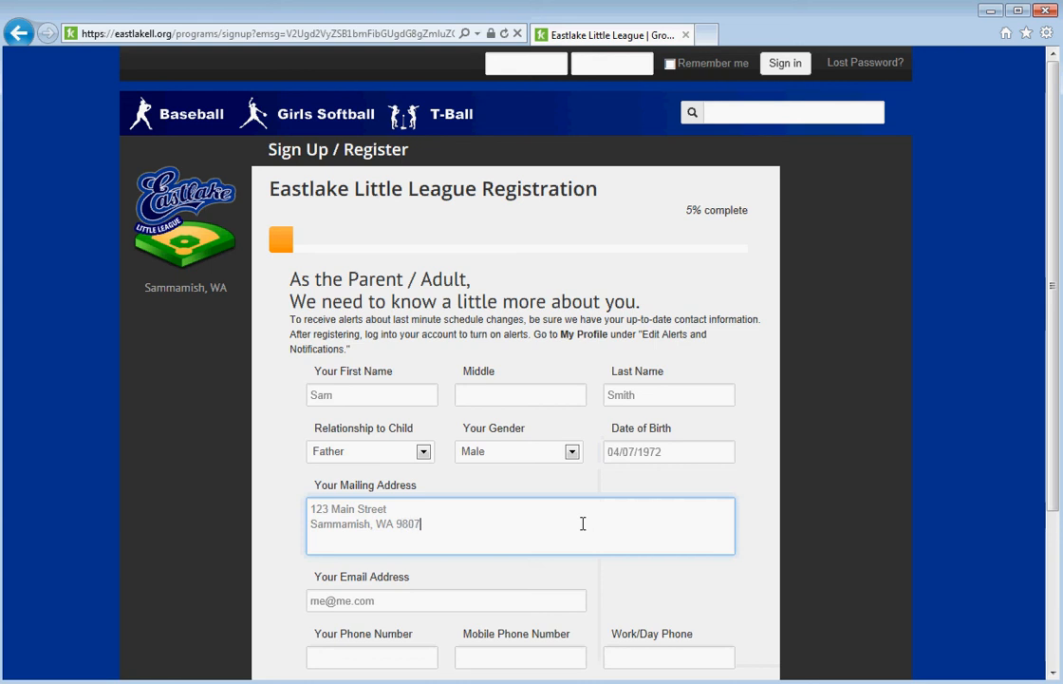
type("4")
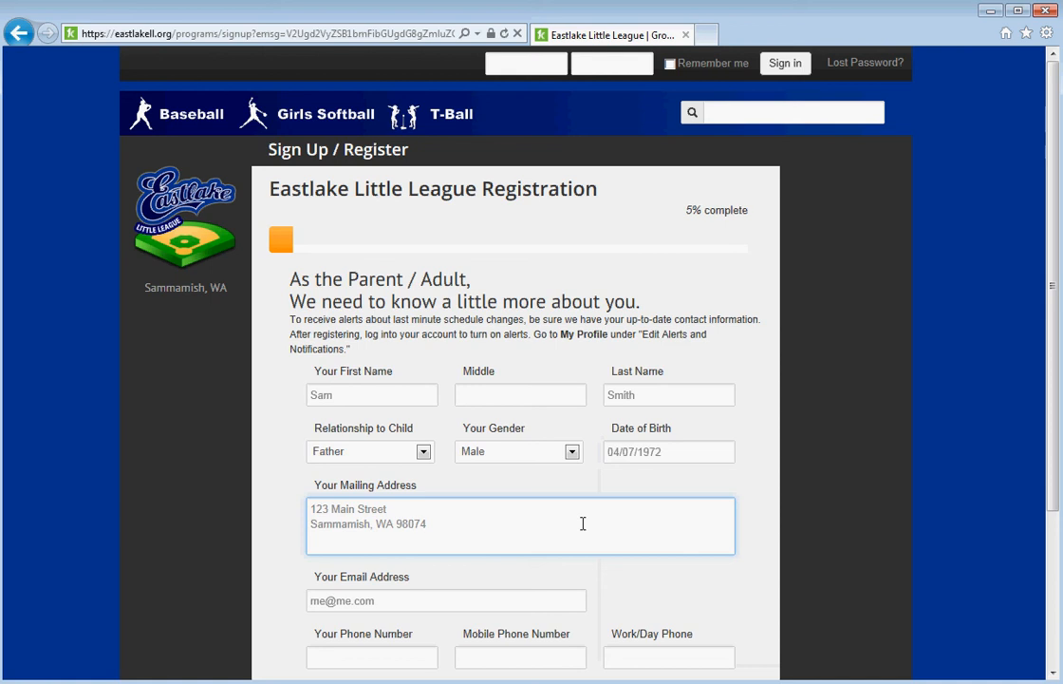
left_click(836, 478)
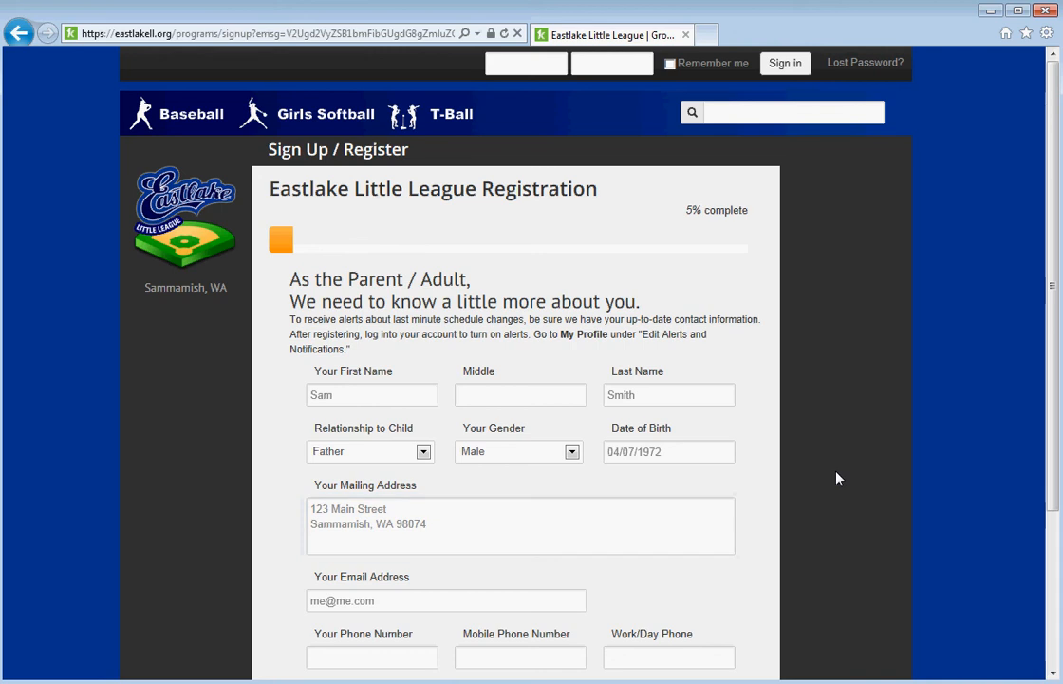
Enter the parent's home and mobile phone numbers.
scroll(837, 479, "down", 3)
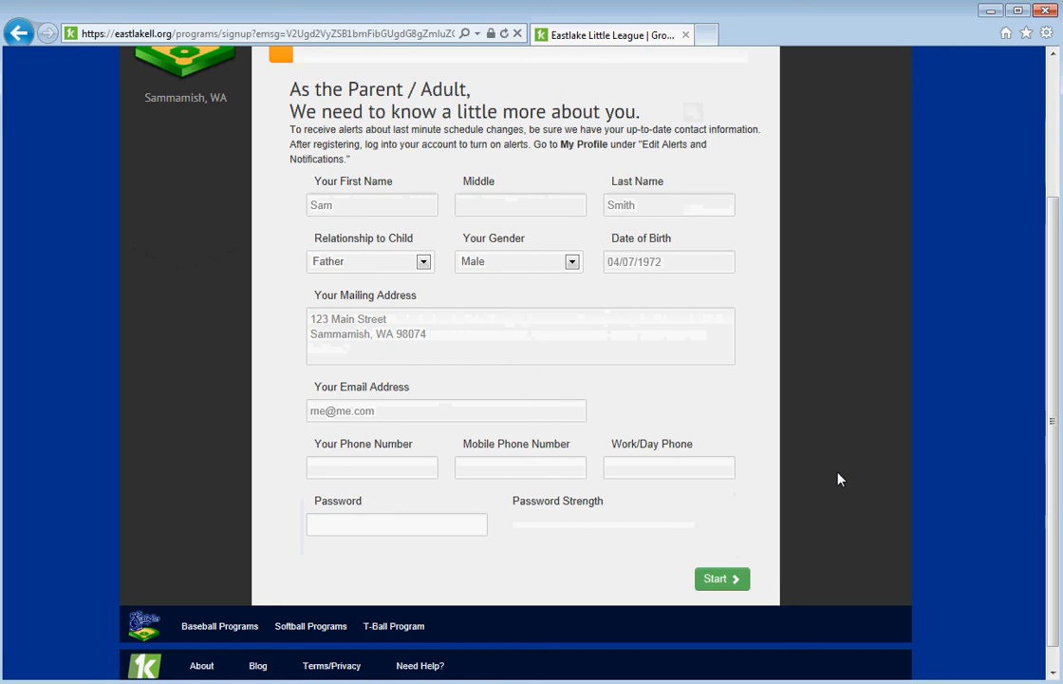
left_click(367, 470)
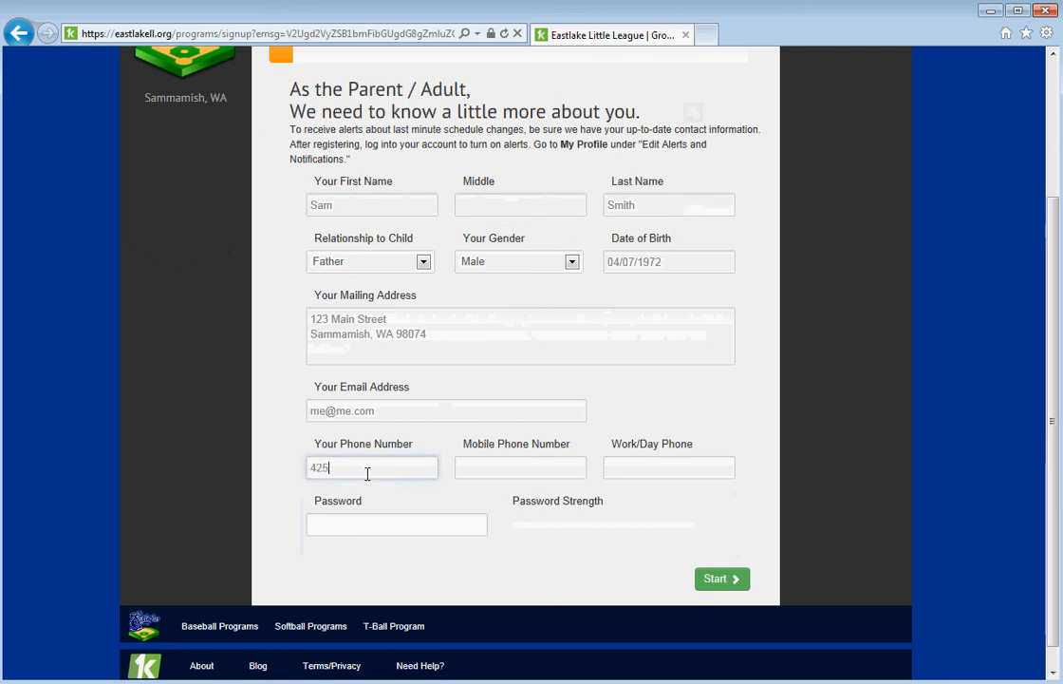
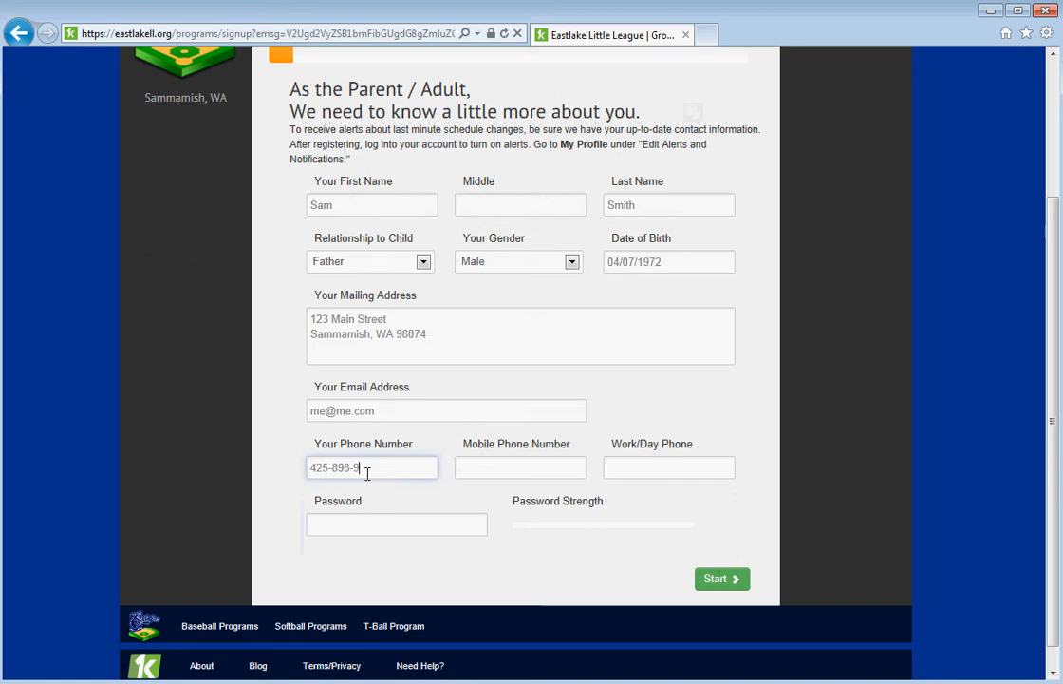
left_click(490, 464)
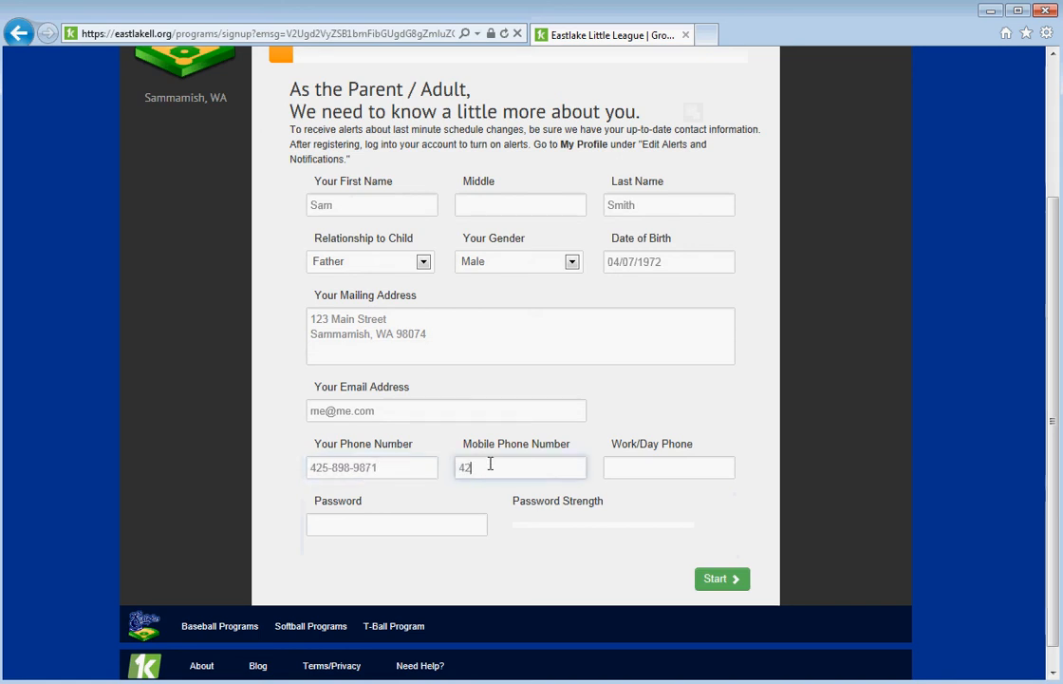
Set the account password and submit the parent's details.
left_click(438, 529)
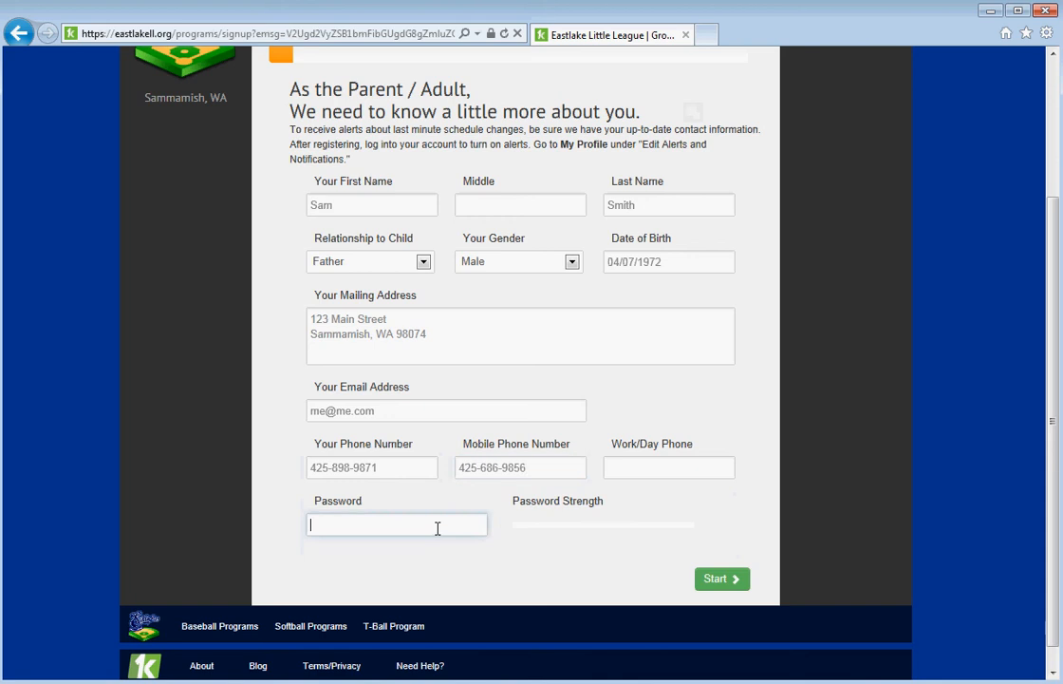
type("•••••••••")
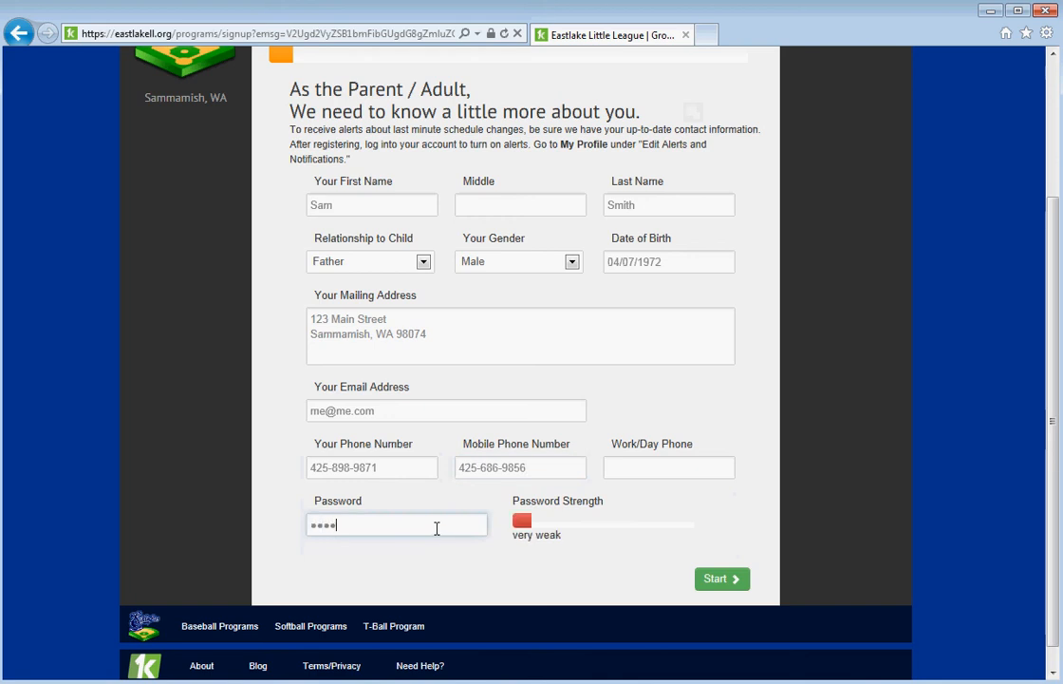
type("••••")
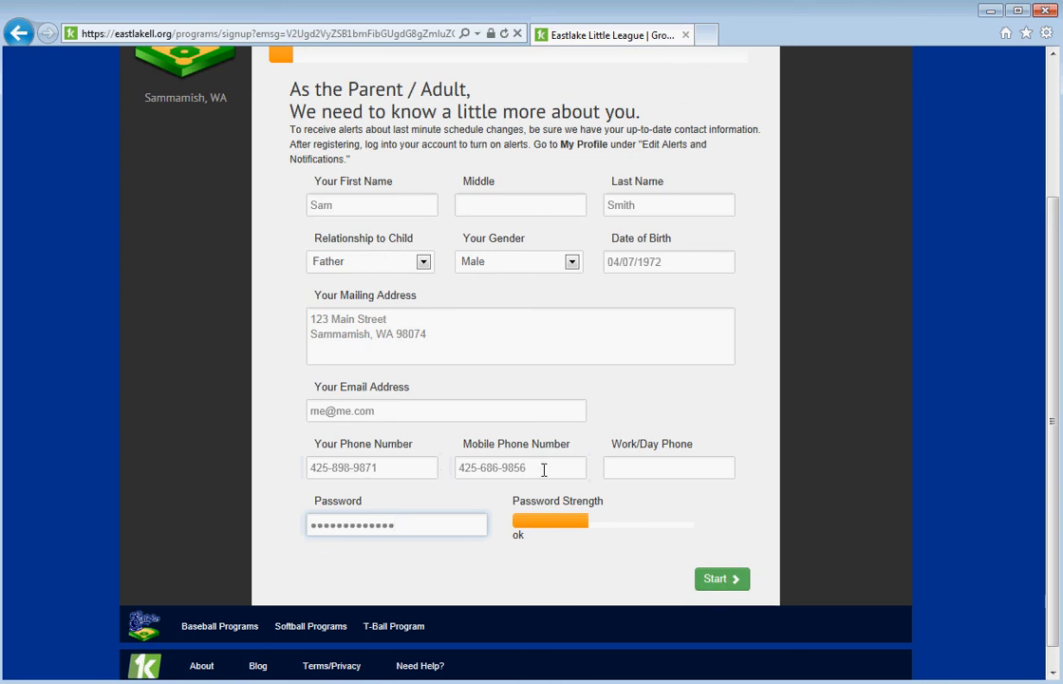
left_click(721, 581)
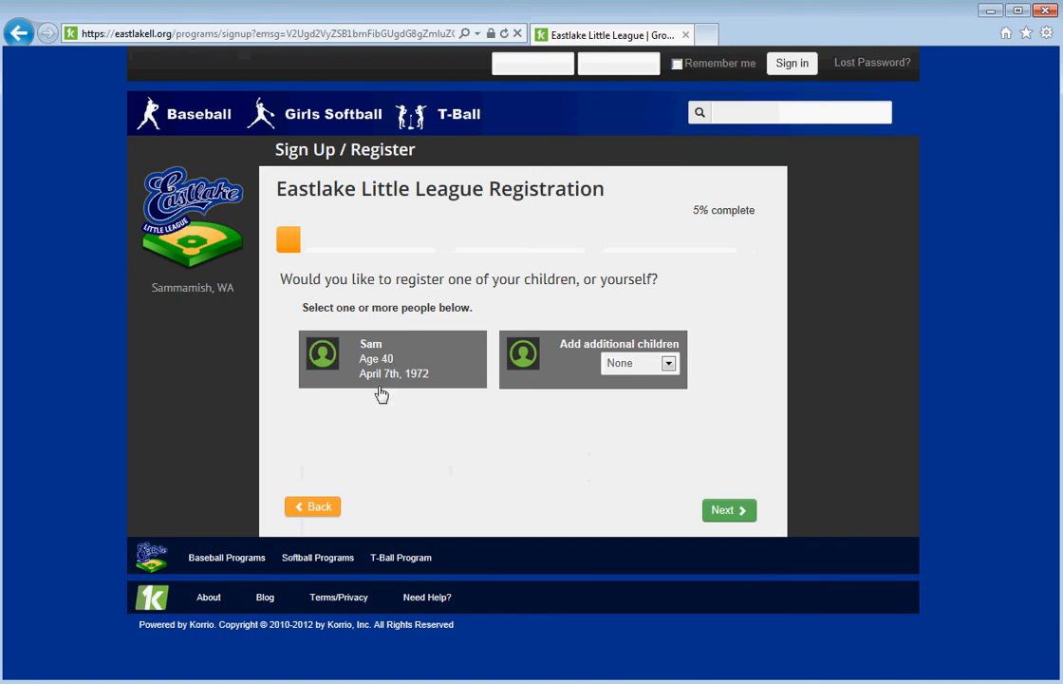
Leave the parent unselected, add 1 additional child, and continue to the child's form.
left_click(414, 360)
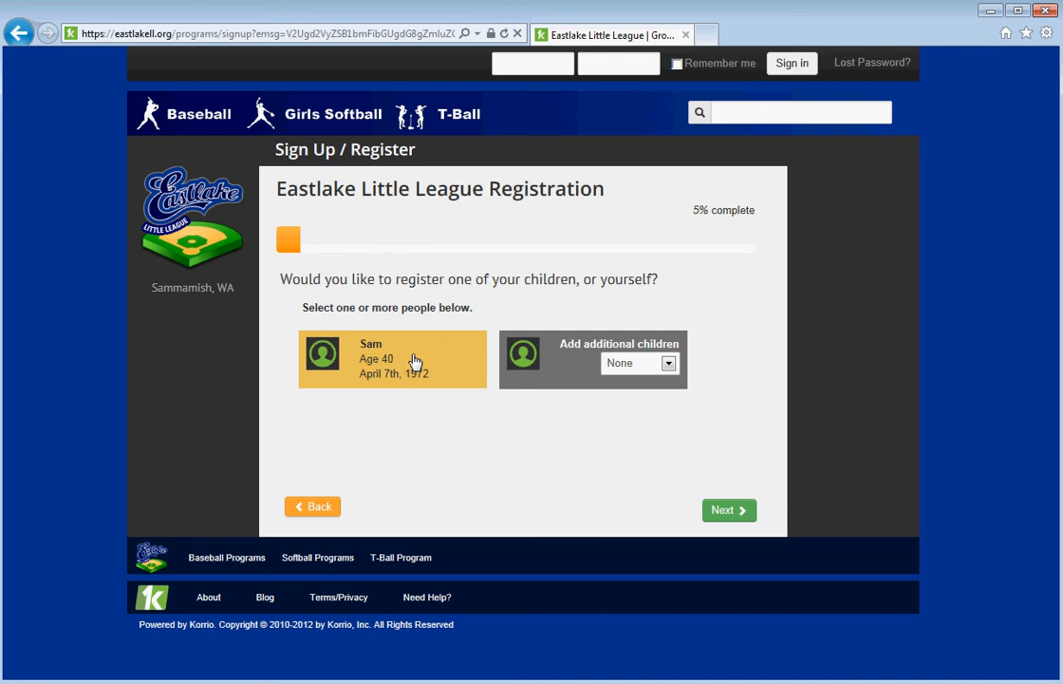
left_click(414, 361)
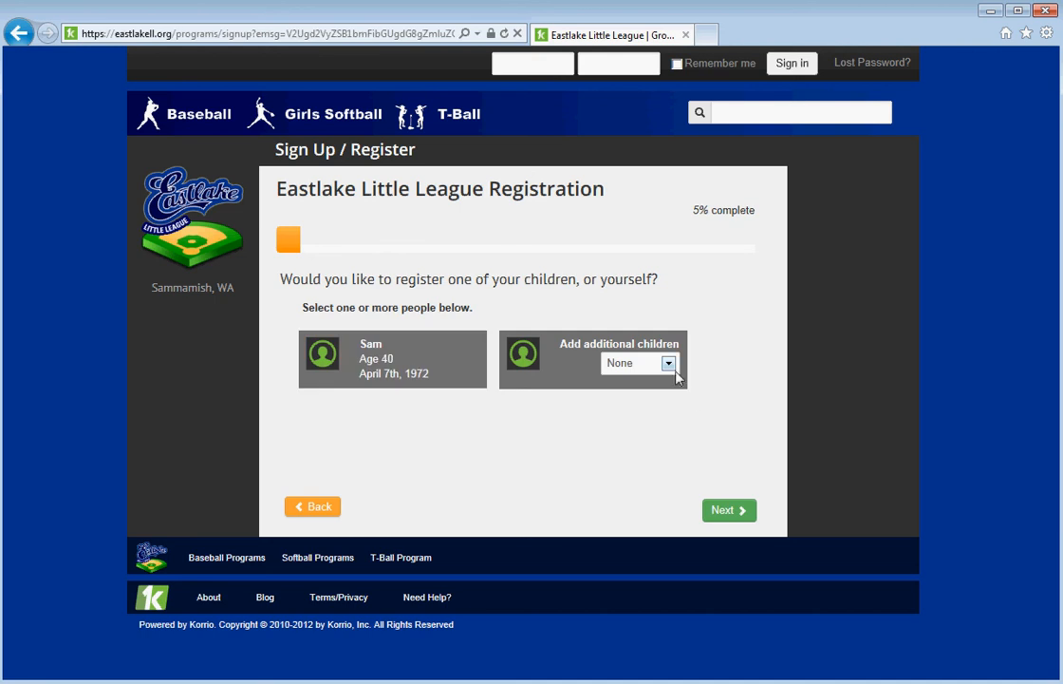
left_click(669, 364)
left_click(652, 390)
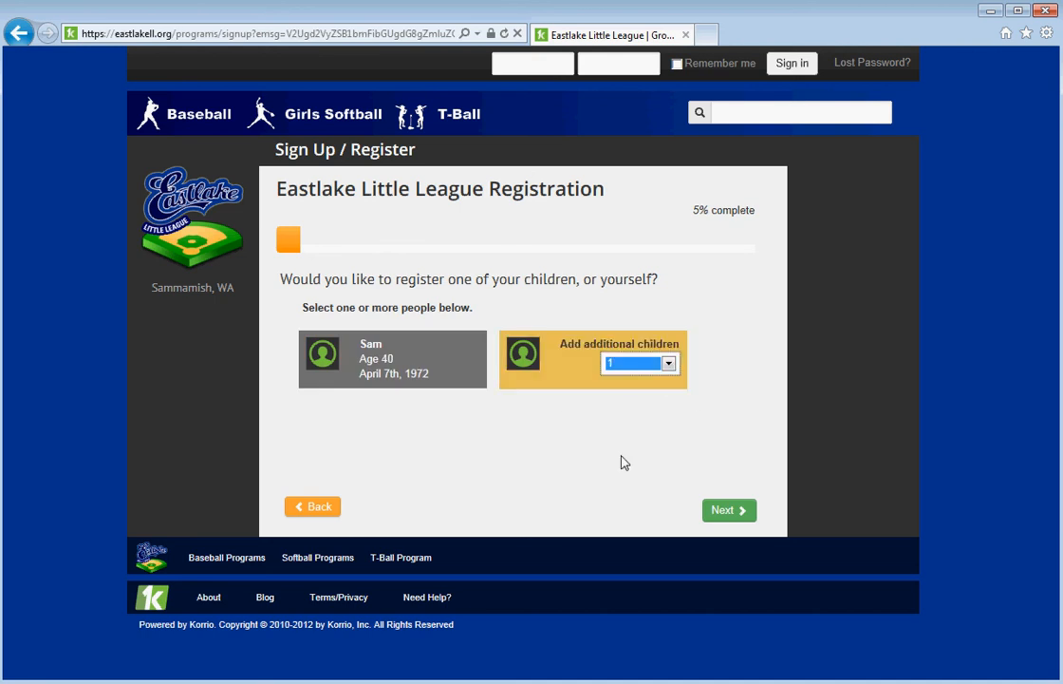
left_click(741, 510)
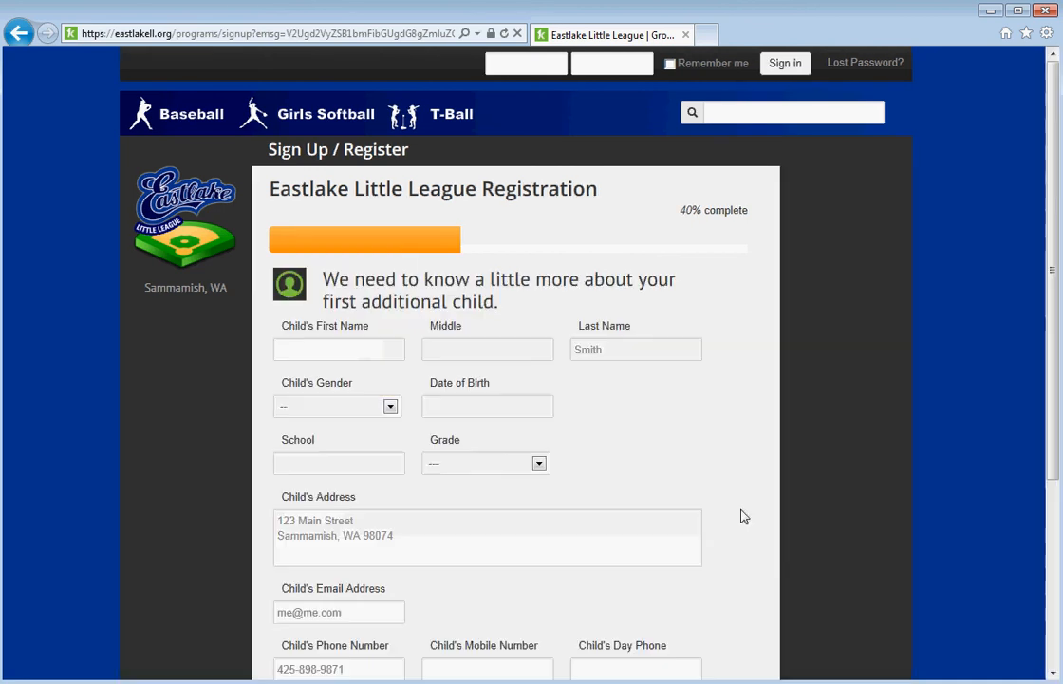
Enter the child's first name and set his gender to Male.
left_click(344, 347)
type("Tim")
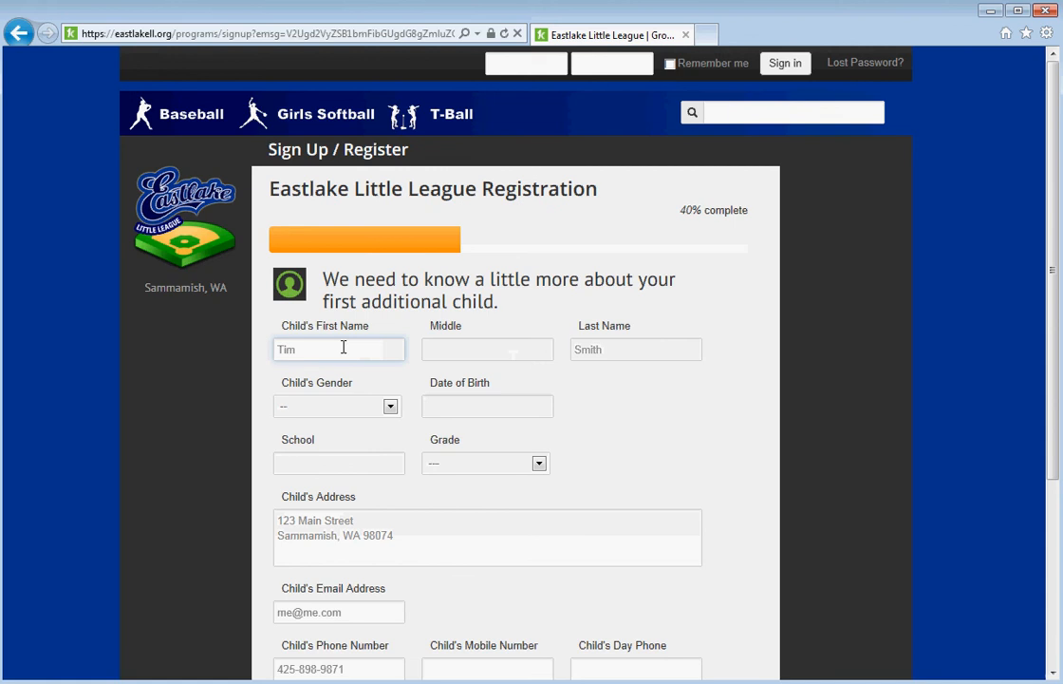
left_click(390, 406)
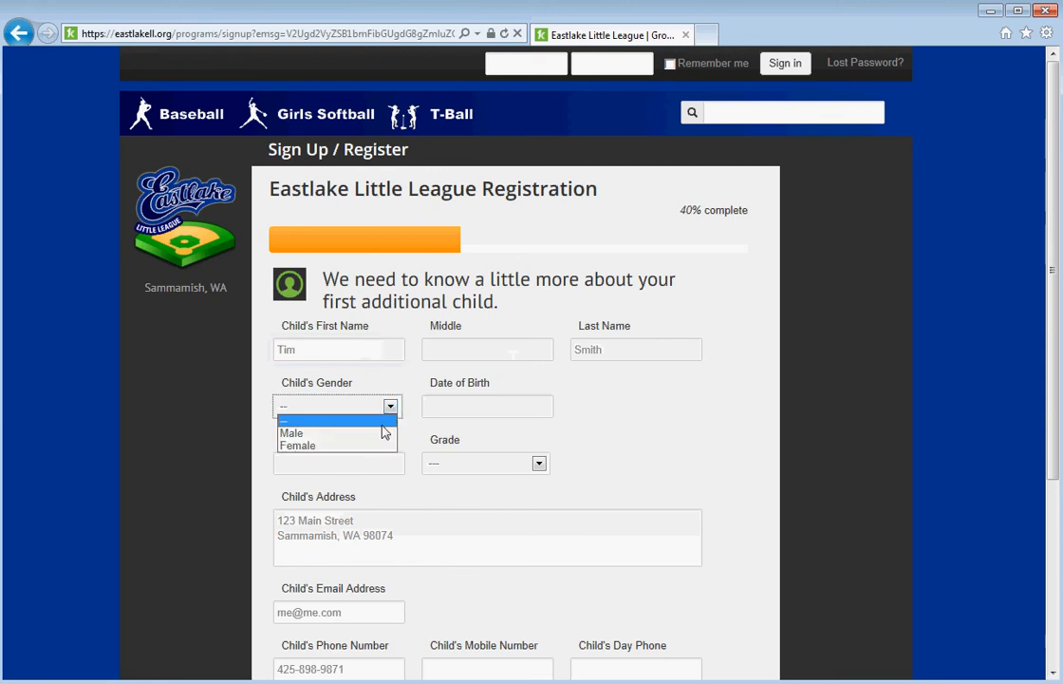
left_click(382, 434)
left_click(462, 405)
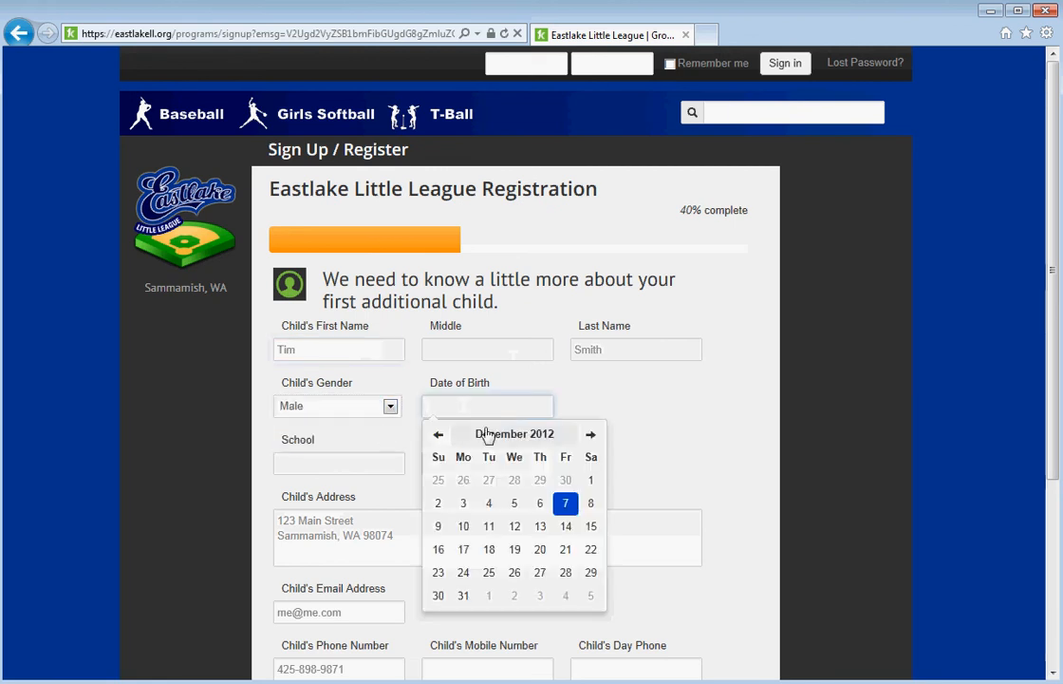
left_click(489, 435)
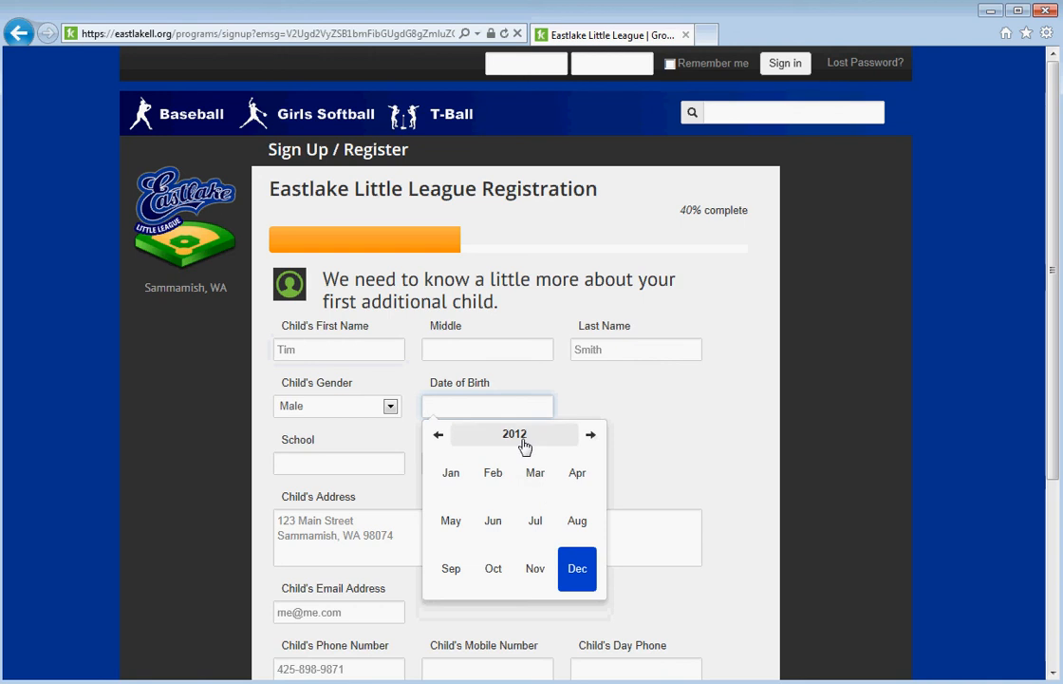
left_click(521, 442)
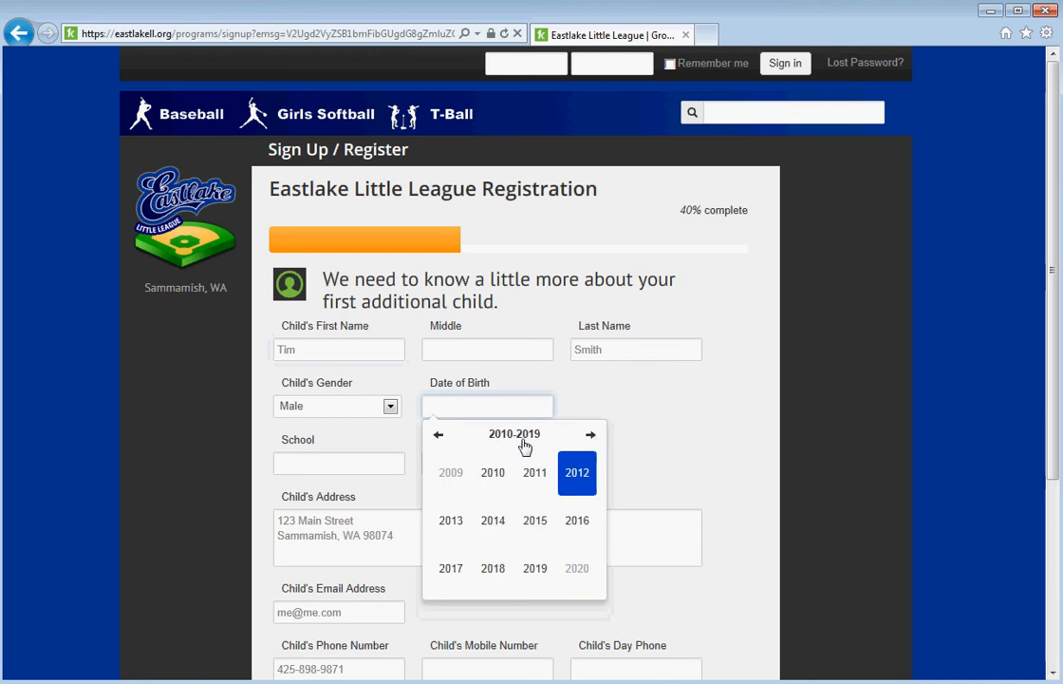
left_click(440, 436)
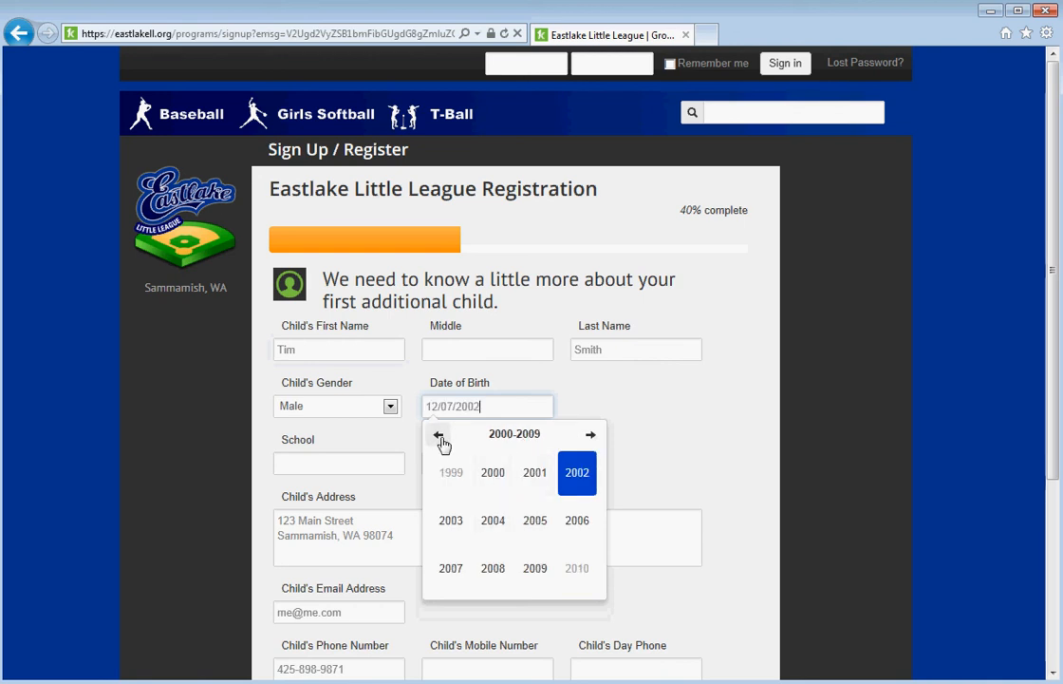
left_click(493, 525)
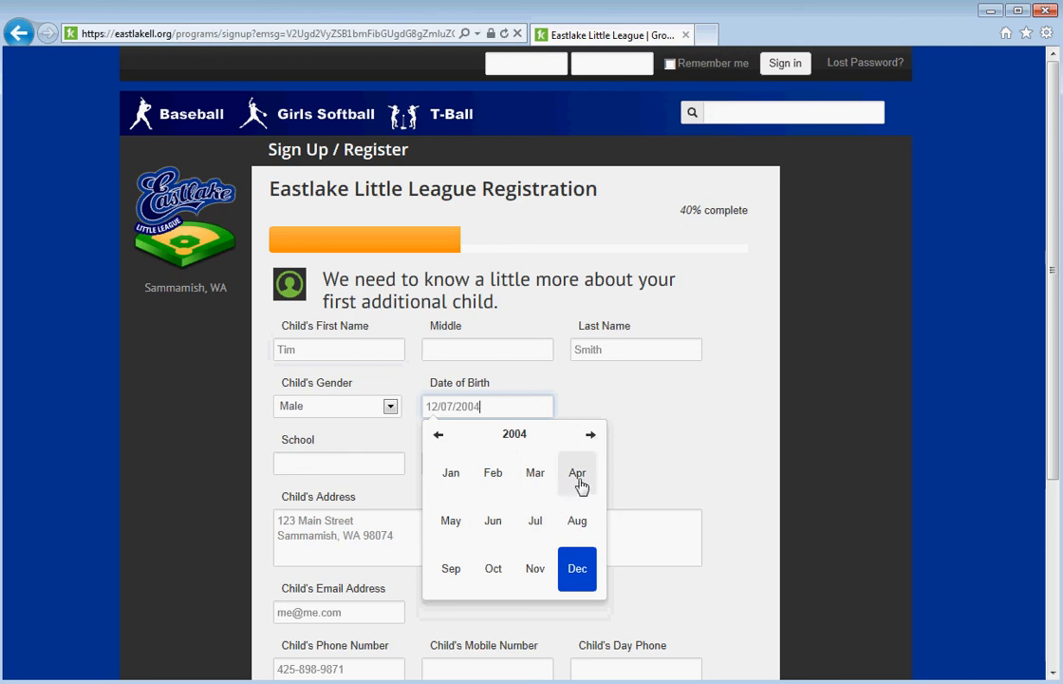
left_click(581, 485)
left_click(450, 503)
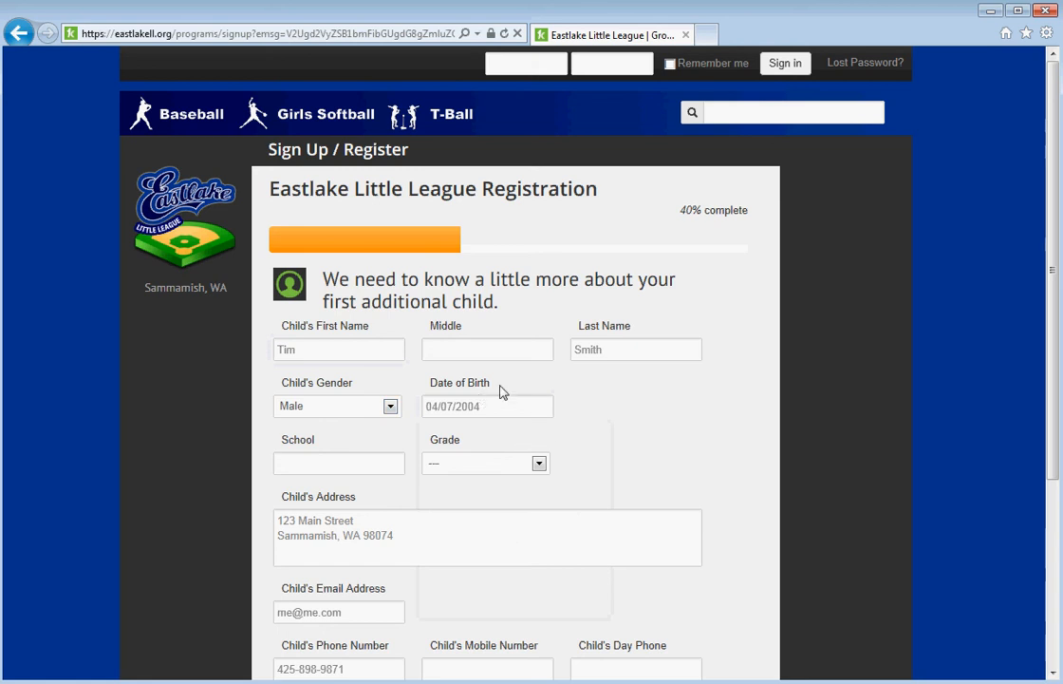
Enter school Carson and grade 3rd for the child.
left_click(366, 465)
type("Carson")
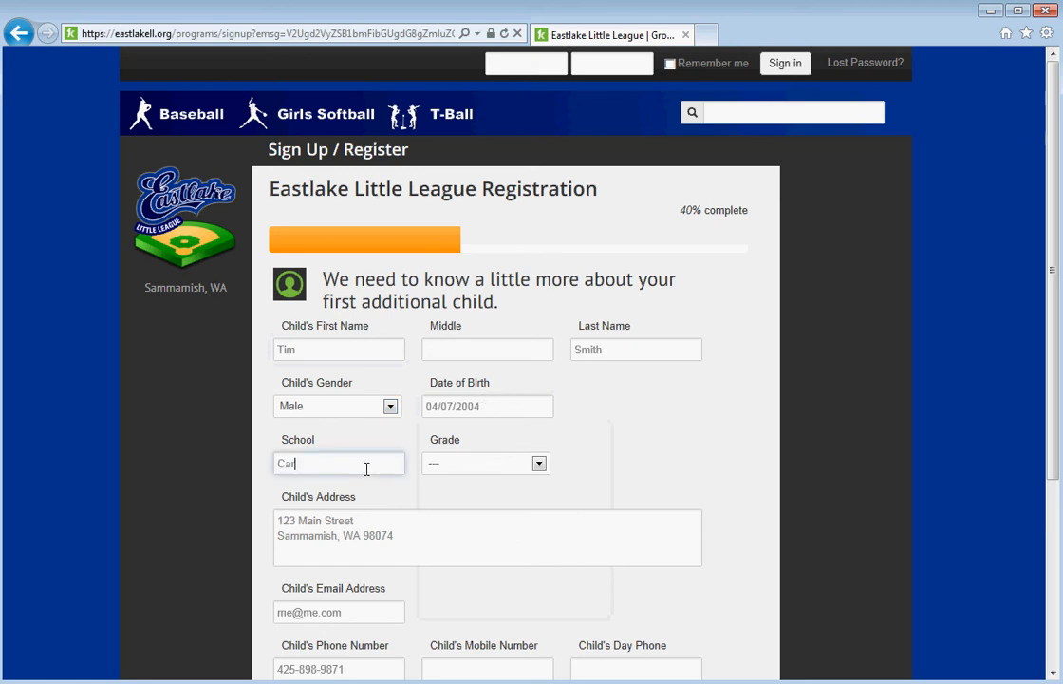
left_click(519, 470)
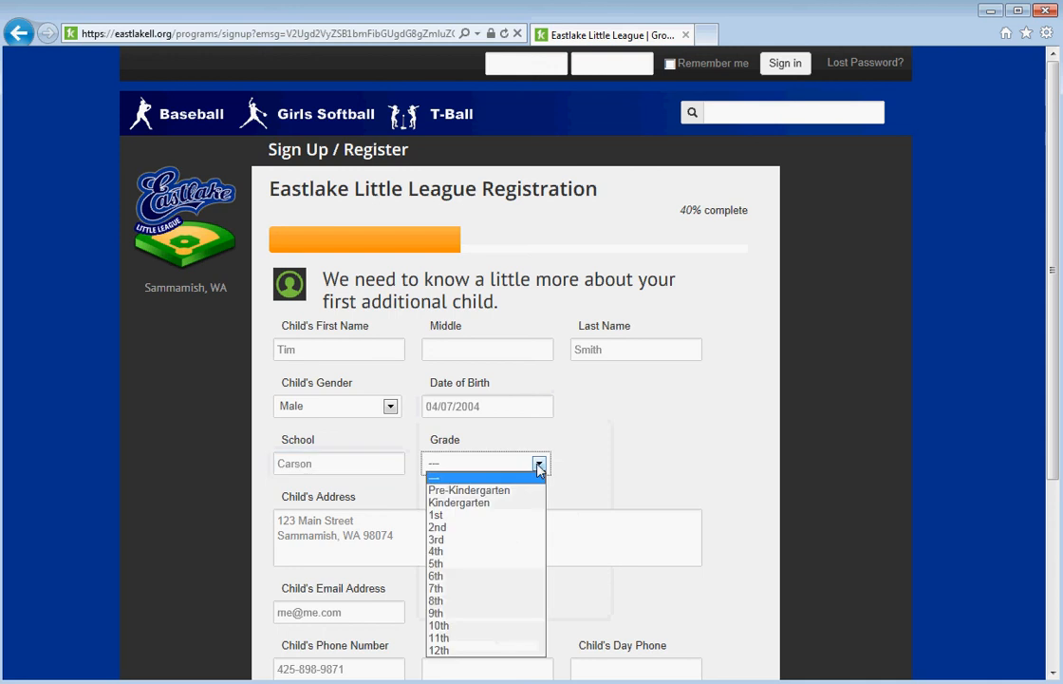
left_click(468, 539)
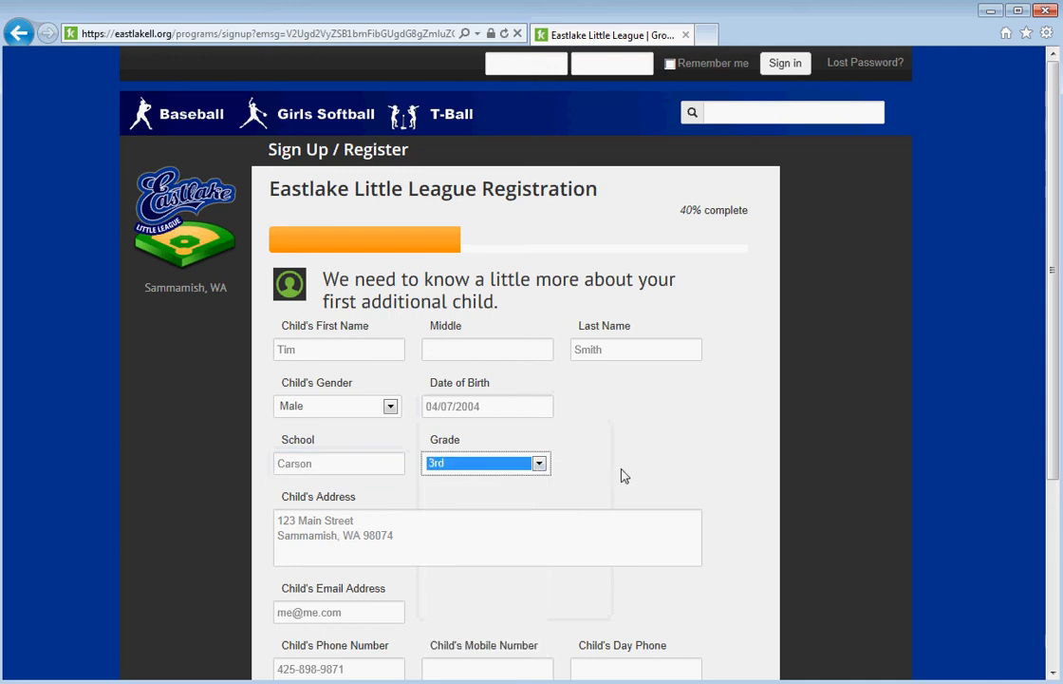
scroll(622, 471, "down", 3)
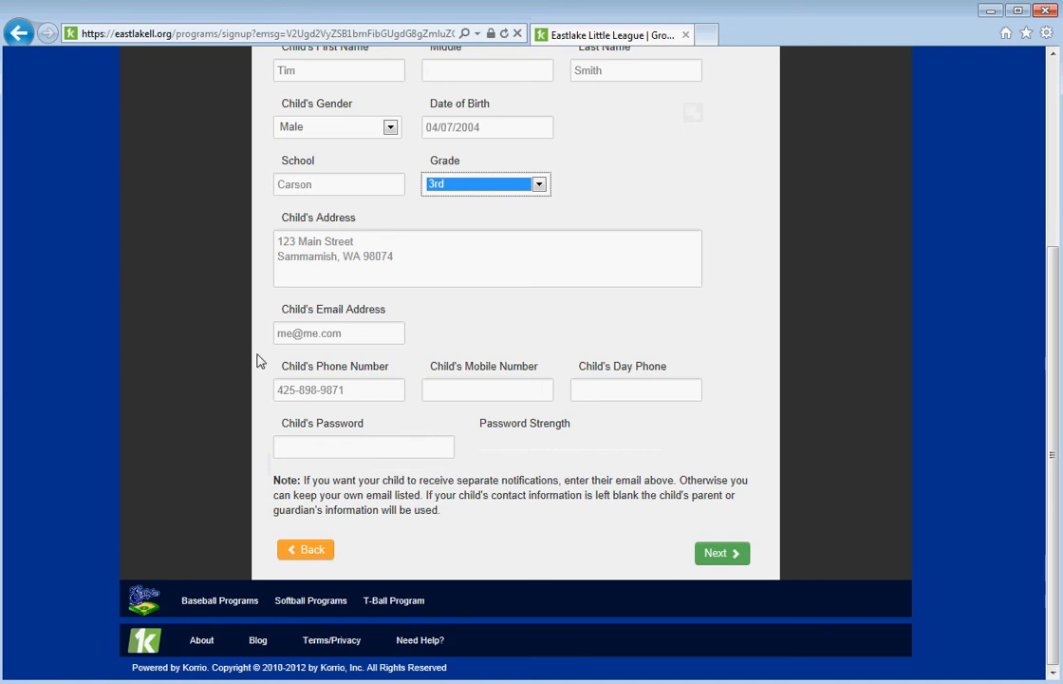
Enter a password for the child's account and submit his details.
left_click(321, 334)
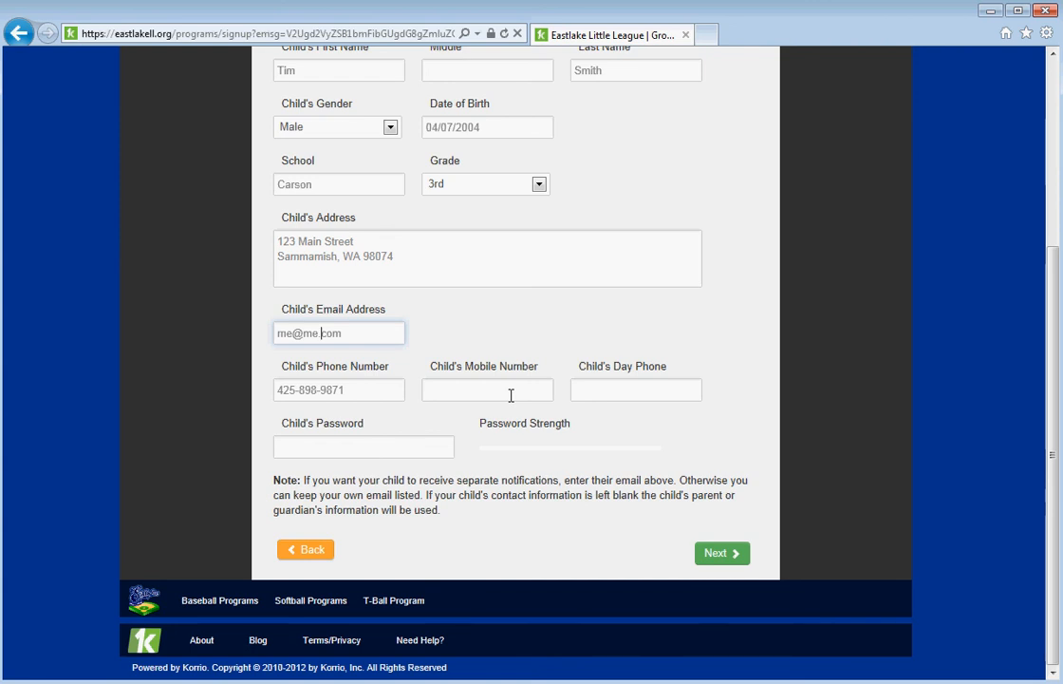
left_click(408, 449)
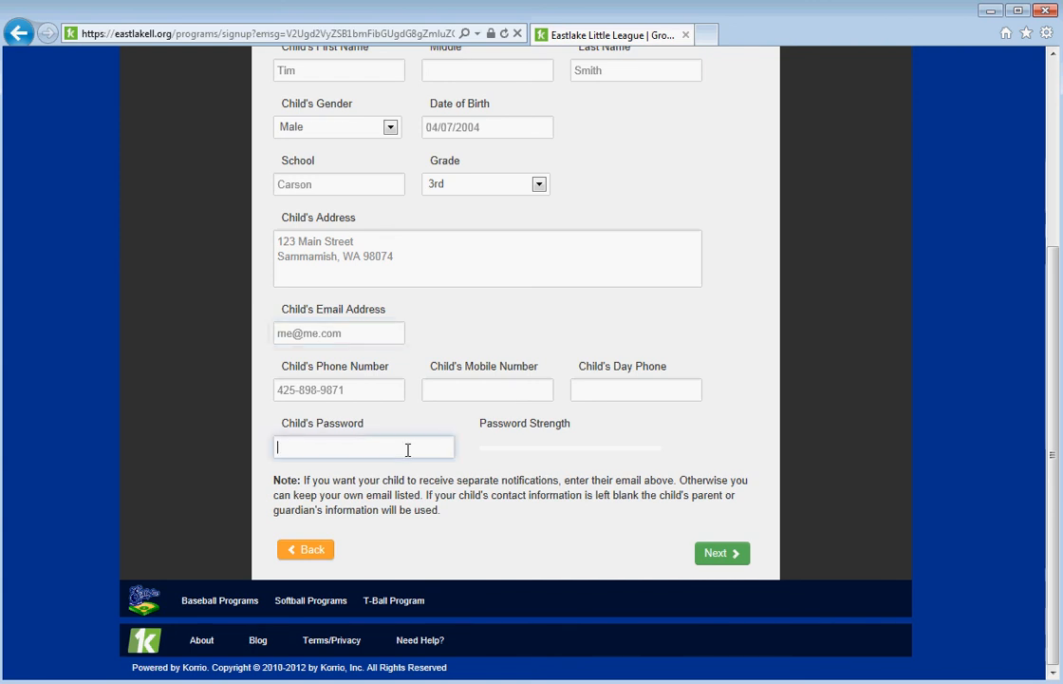
type("*****")
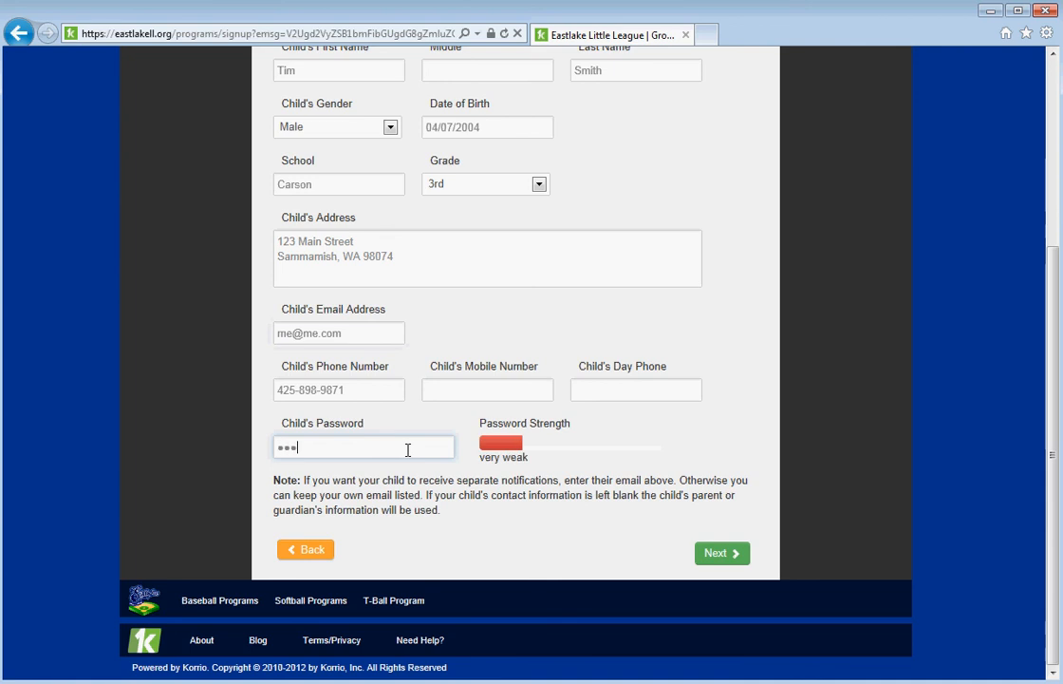
type("*****")
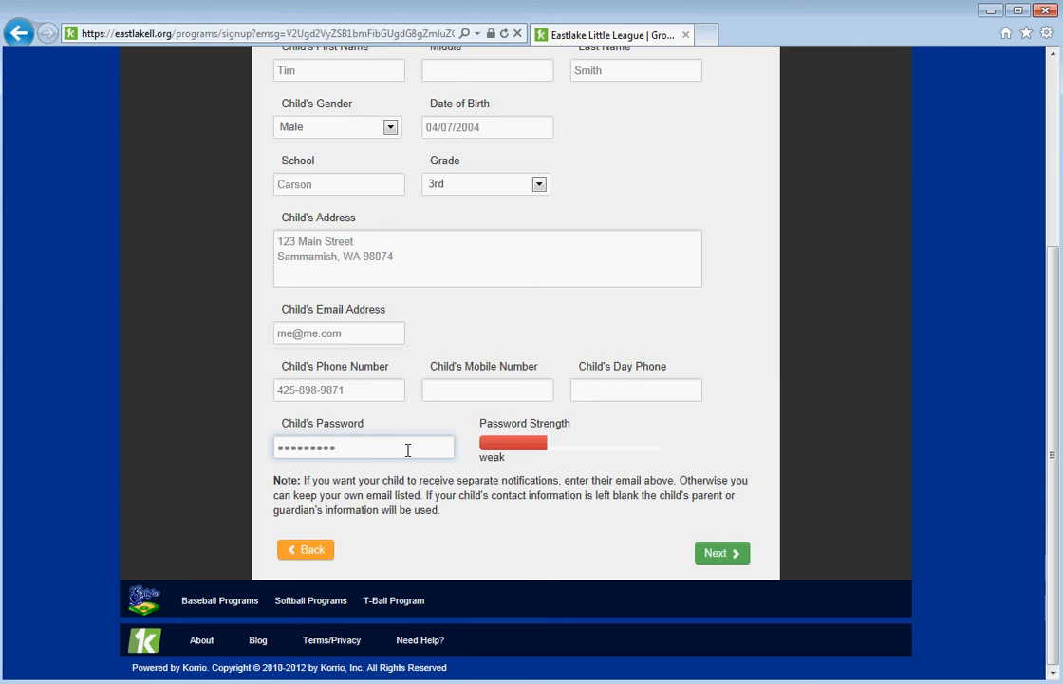
type("*****")
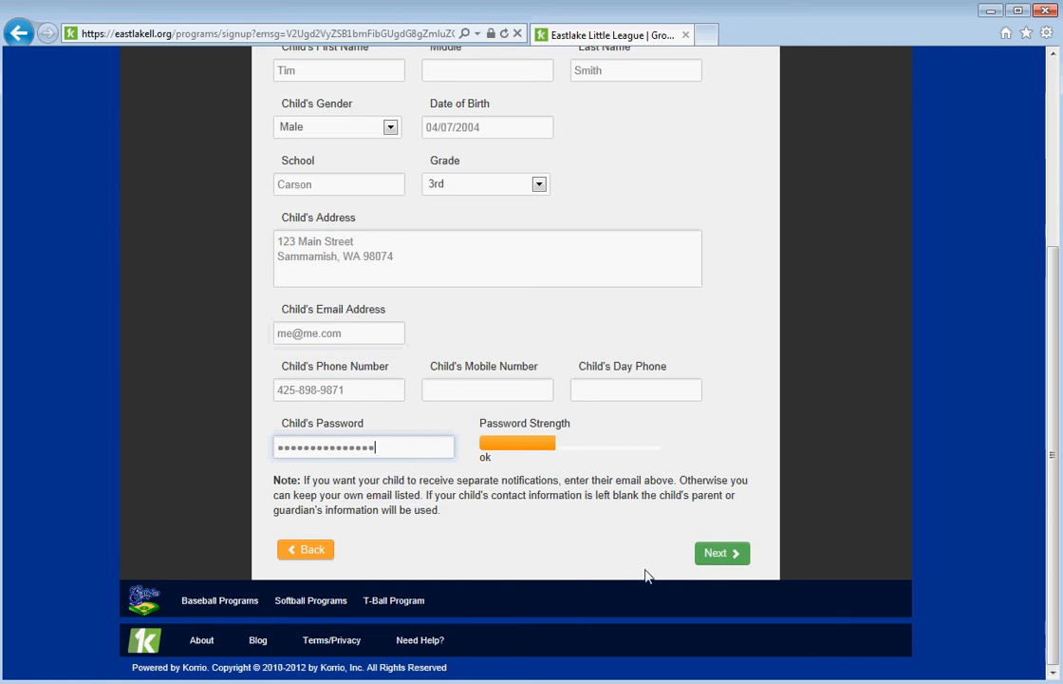
left_click(717, 554)
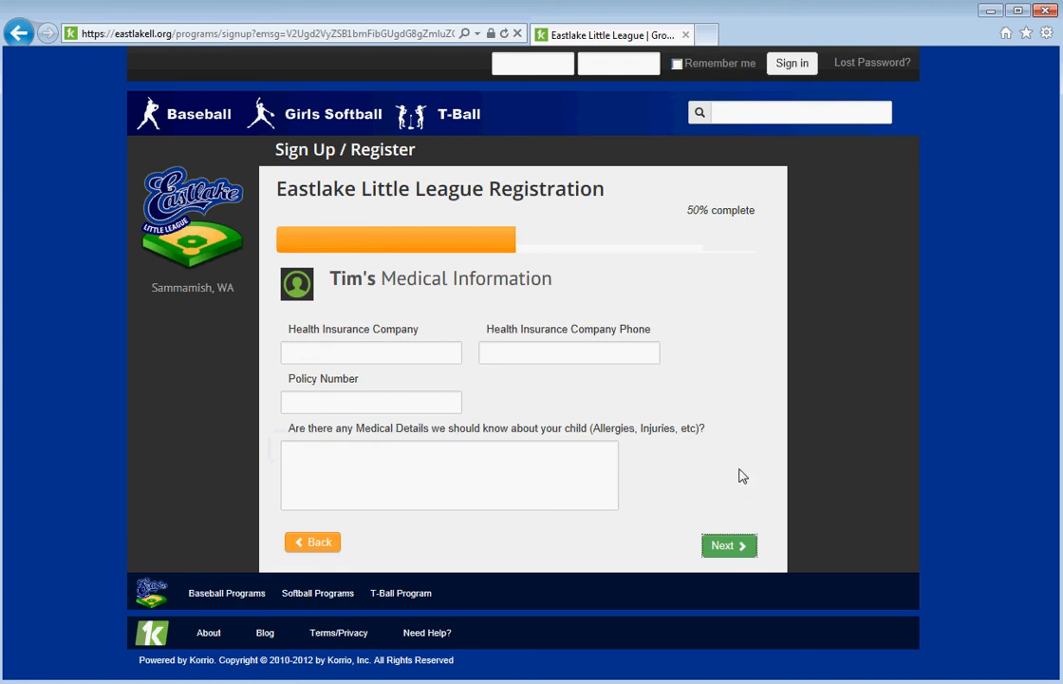
Skip medical information, select 2013 Competitive AAA/Coast/Majors Baseball ($190), and continue.
left_click(728, 545)
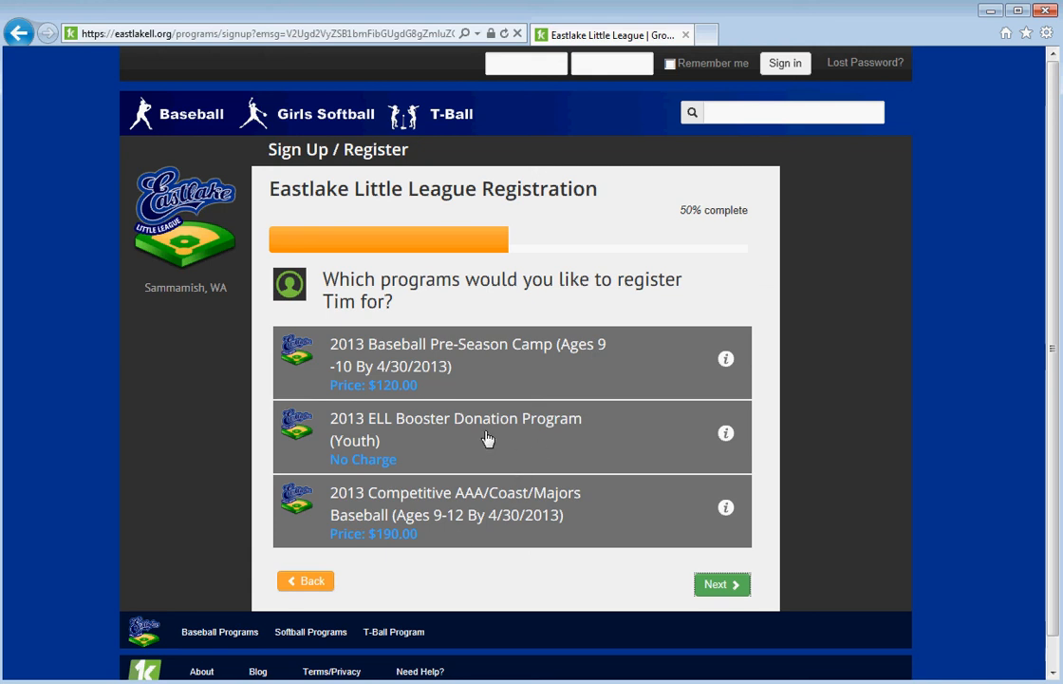
left_click(513, 522)
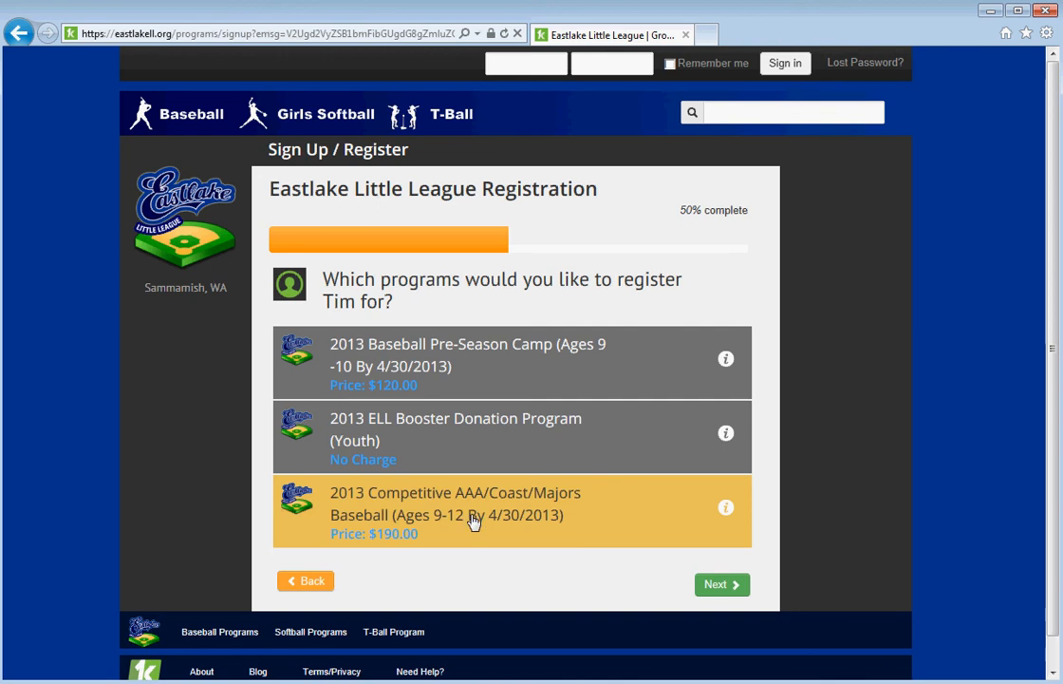
left_click(715, 585)
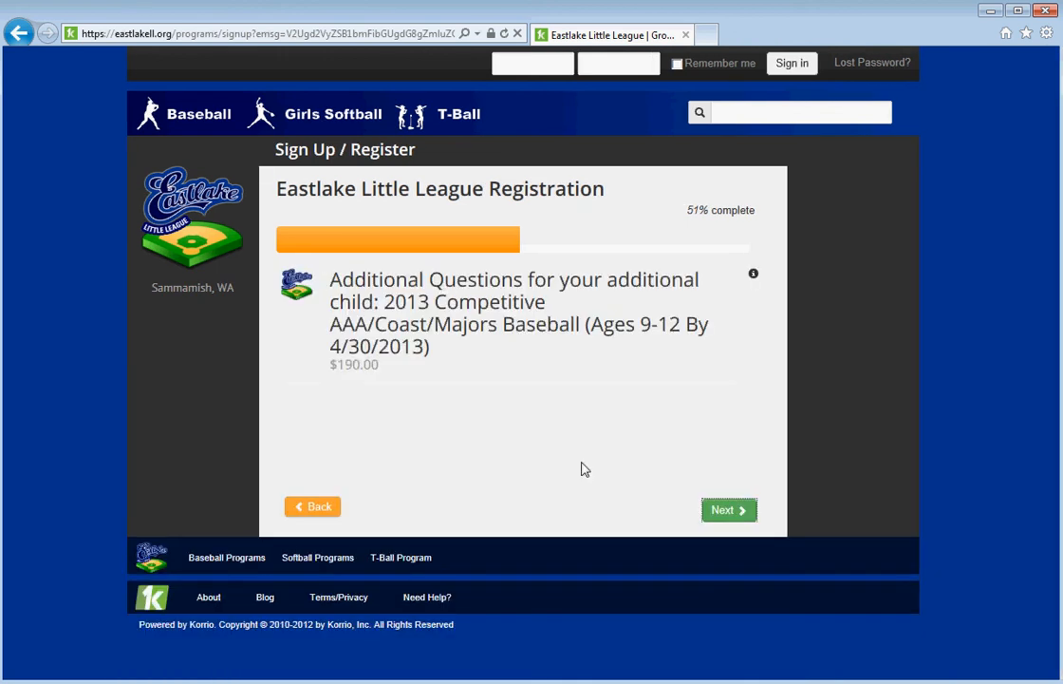
Answer that the child played AA Baseball for the Dodgers last year, and choose No Hold.
left_click(724, 513)
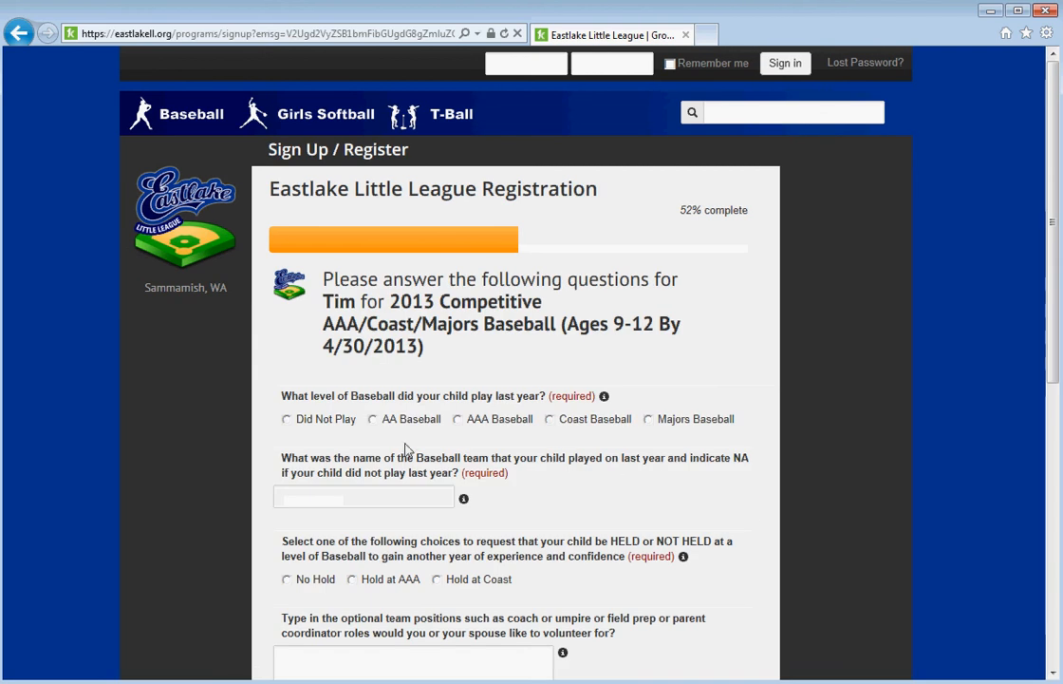
left_click(373, 420)
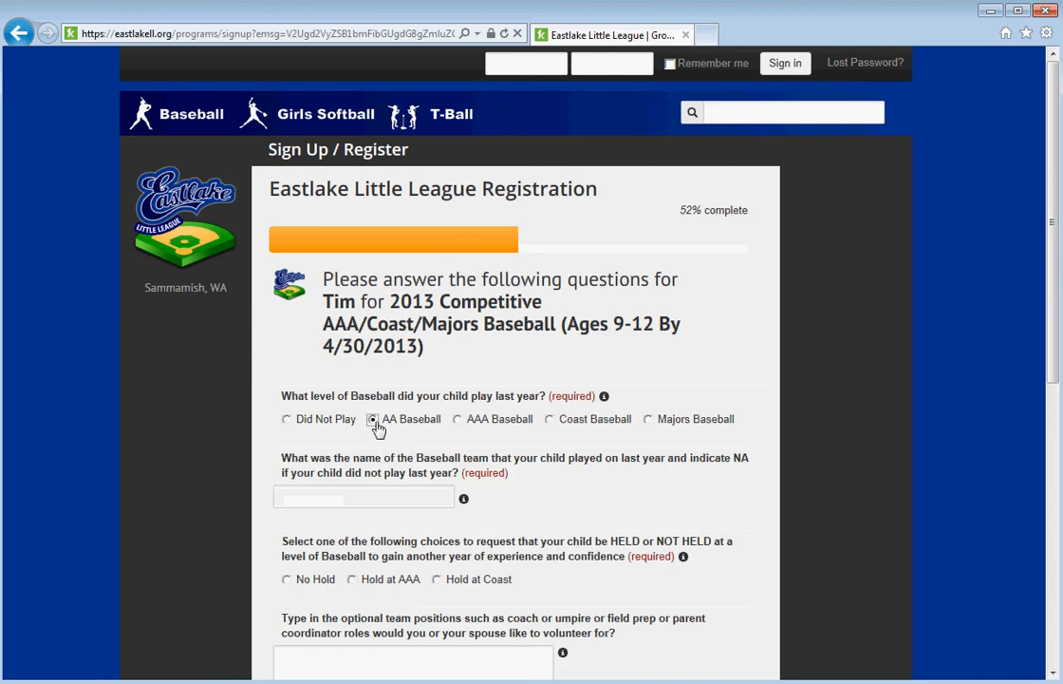
left_click(394, 495)
type("Doid")
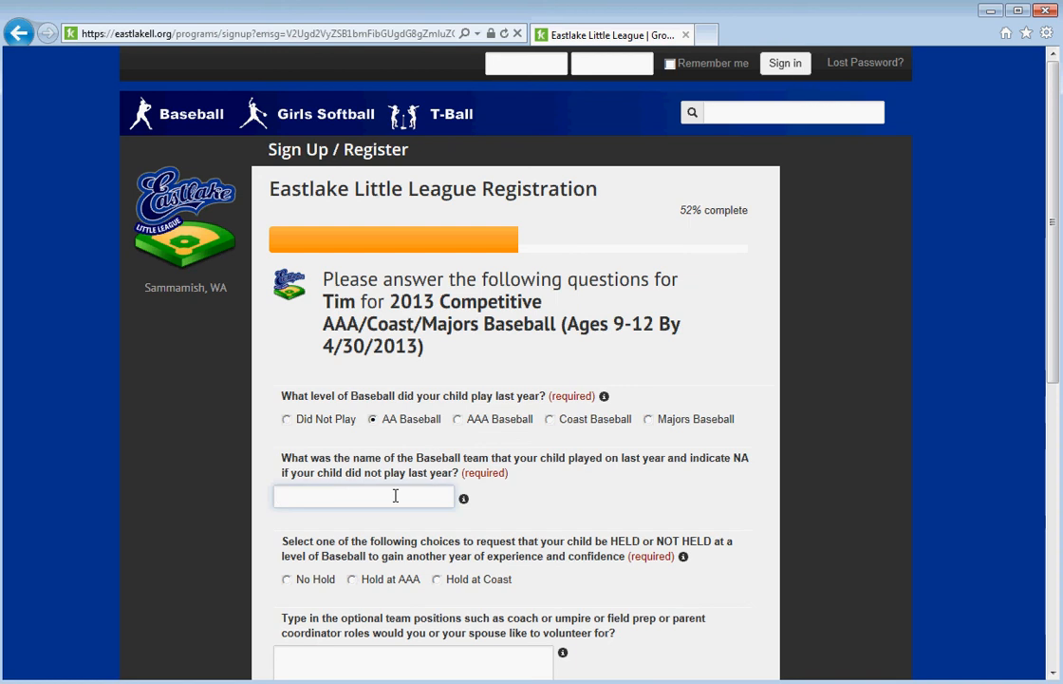
key("BackSpace")
key("BackSpace")
type("dgers")
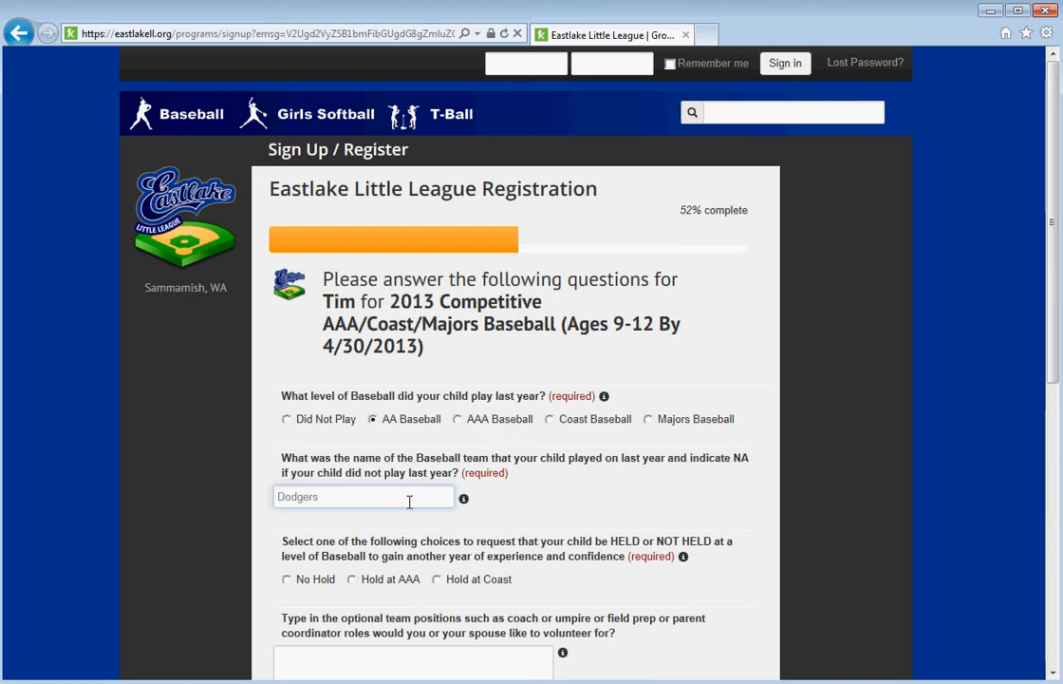
scroll(408, 501, "down", 3)
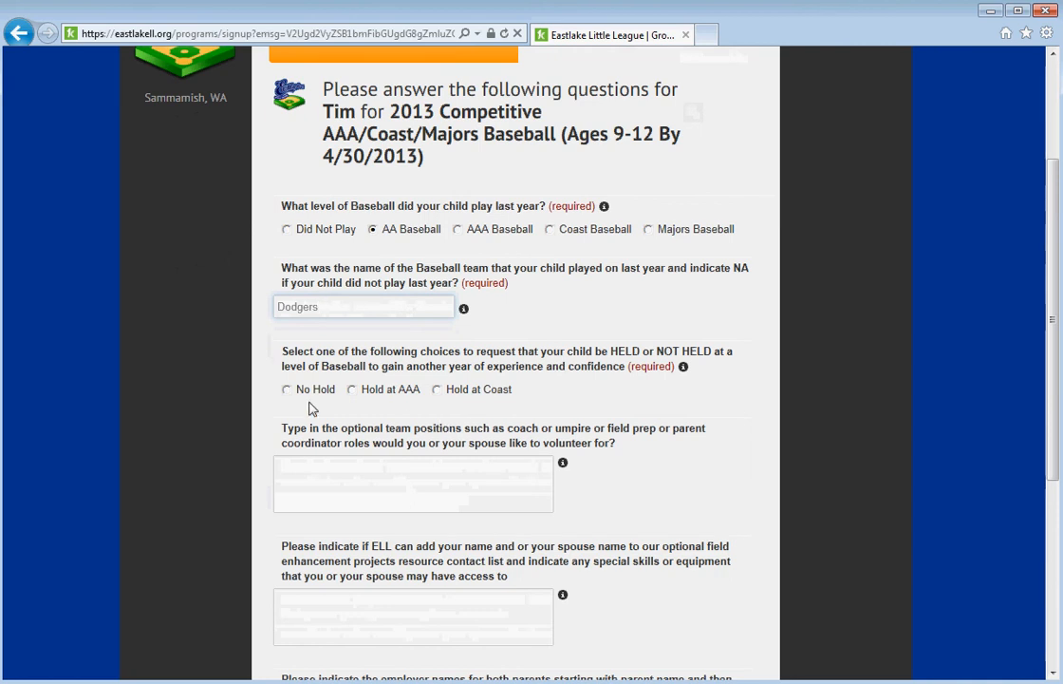
left_click(288, 391)
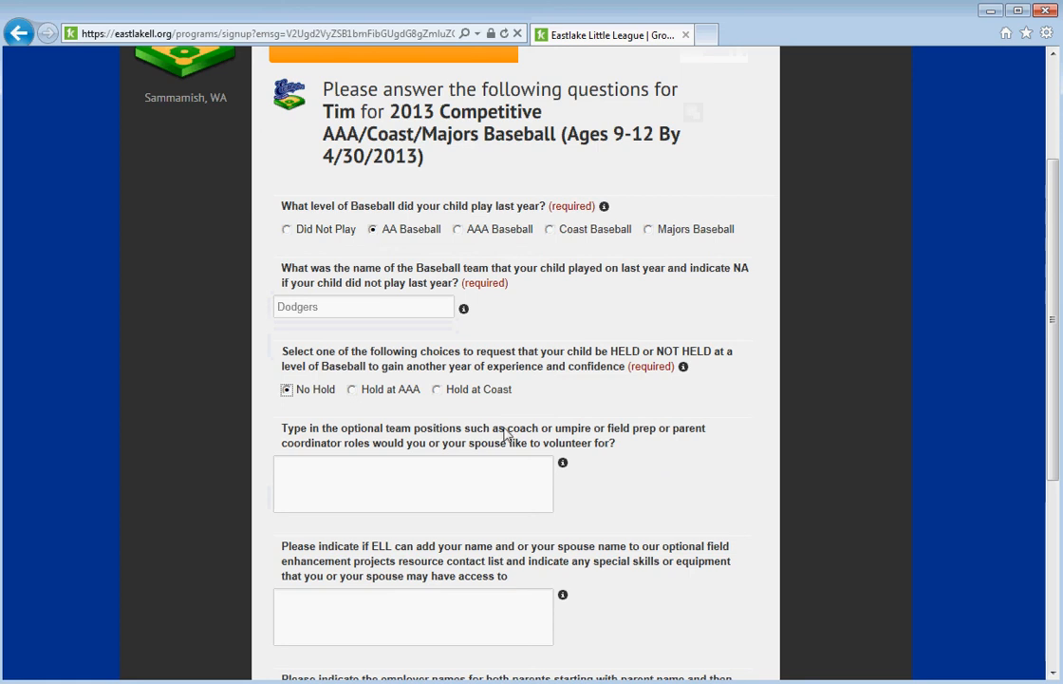
Answer None to volunteer, field enhancement and employer questions, and Unknown for donations, then submit.
left_click(469, 471)
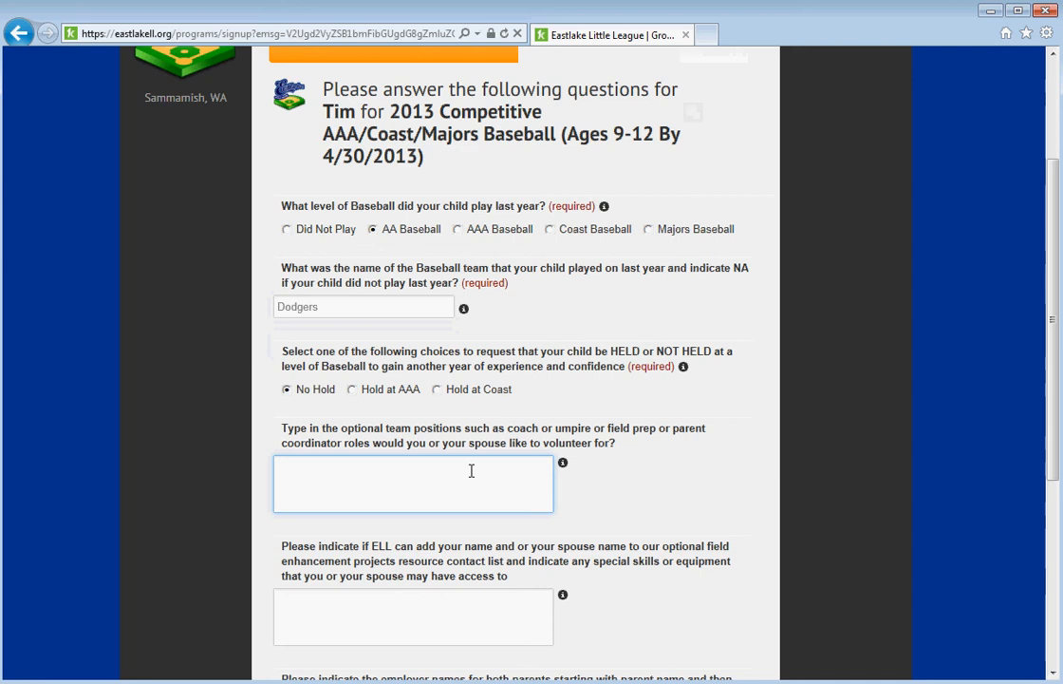
type("None")
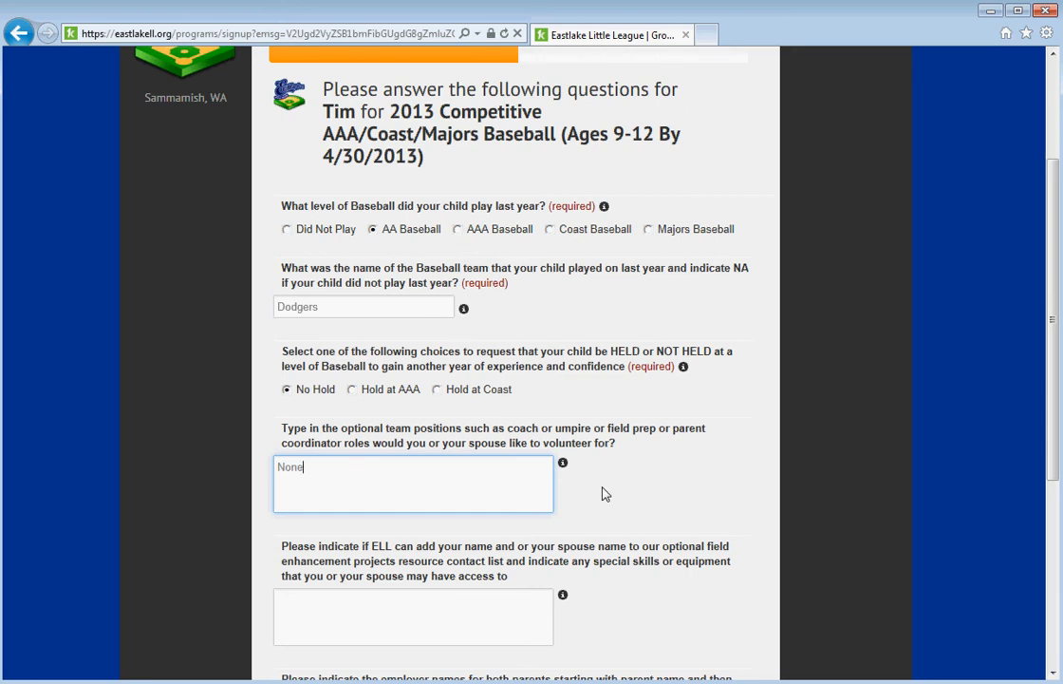
mouse_move(565, 466)
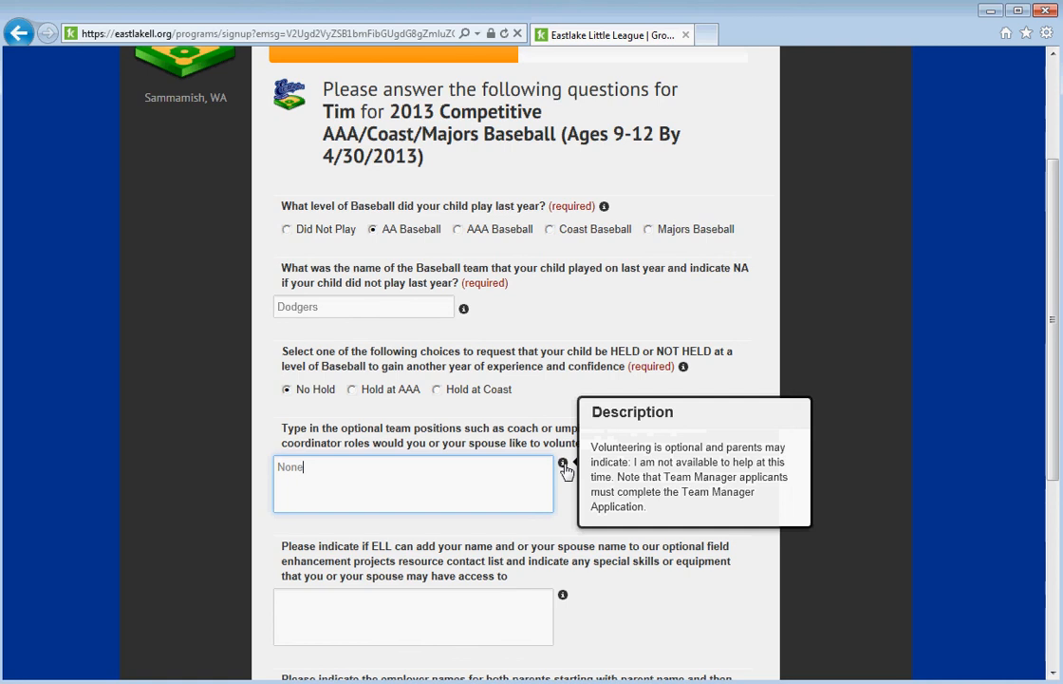
scroll(570, 505, "down", 2)
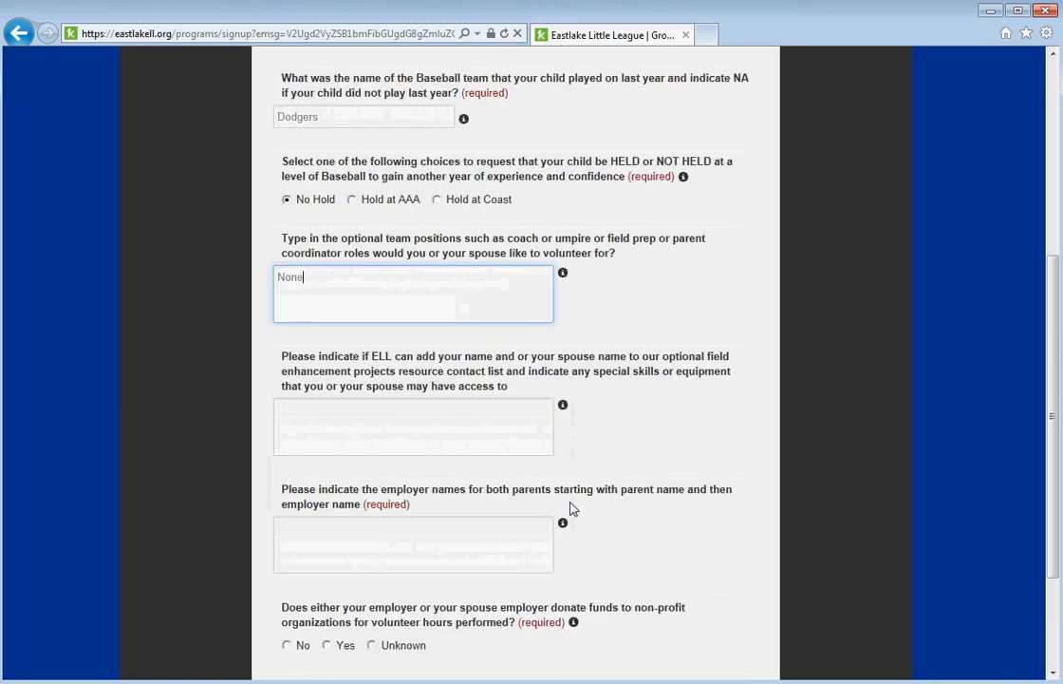
left_click(431, 417)
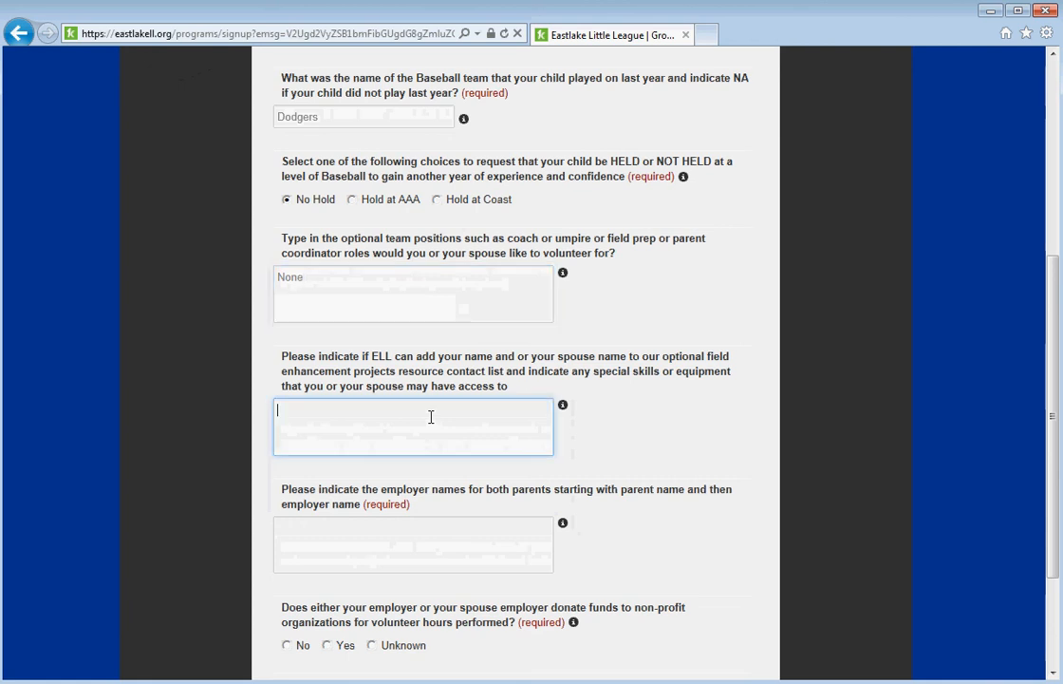
type("None")
scroll(437, 415, "down", 3)
left_click(421, 369)
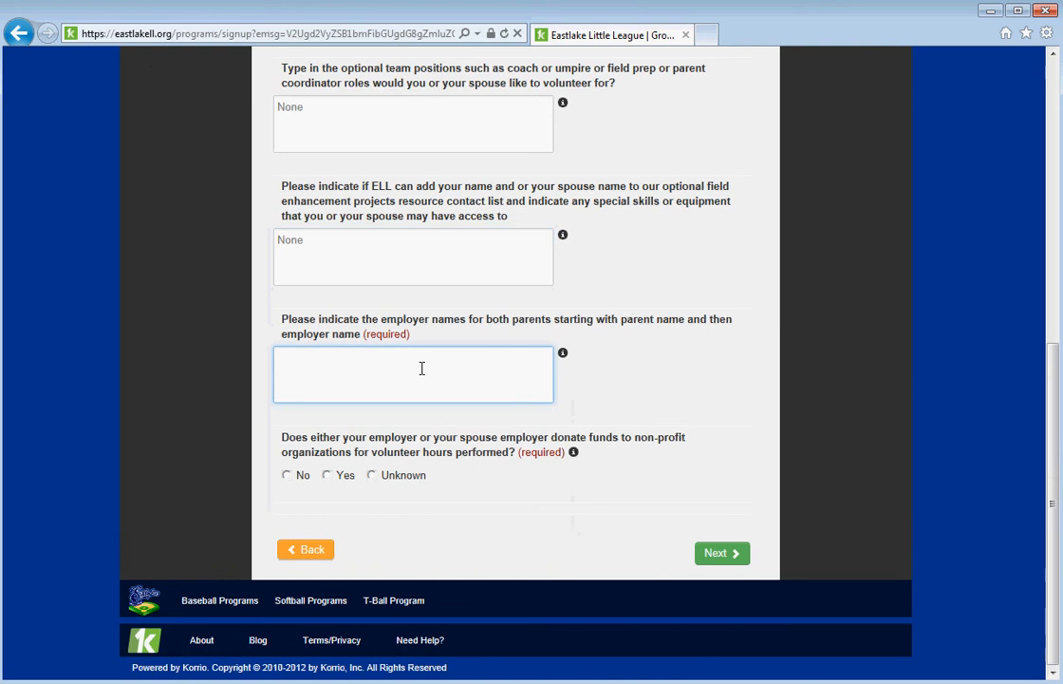
type("None")
left_click(371, 477)
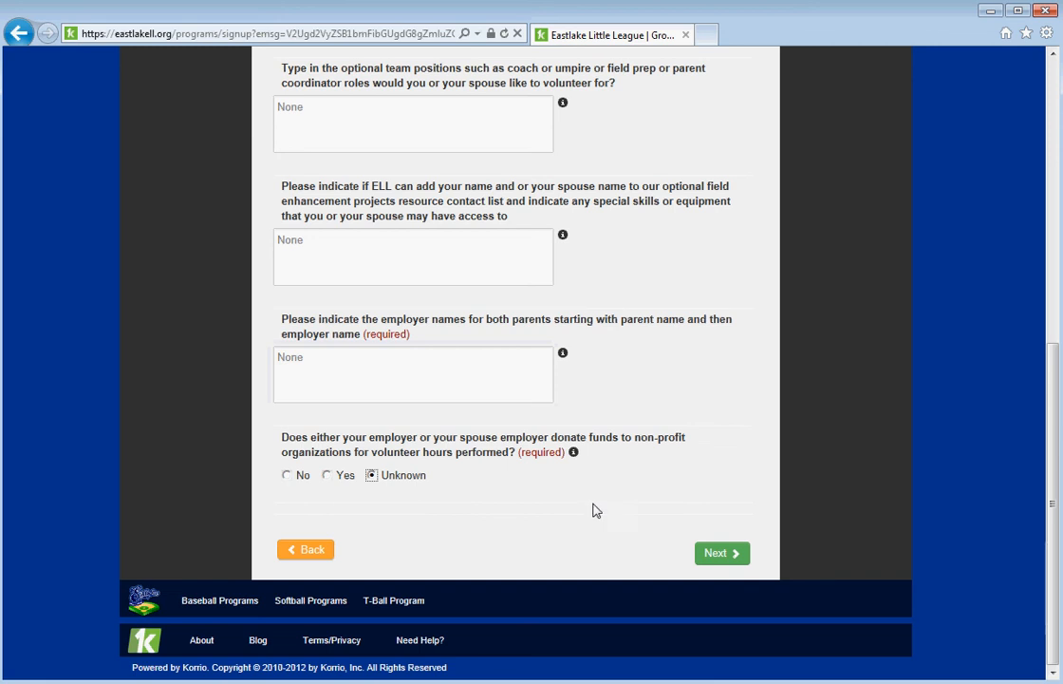
left_click(734, 558)
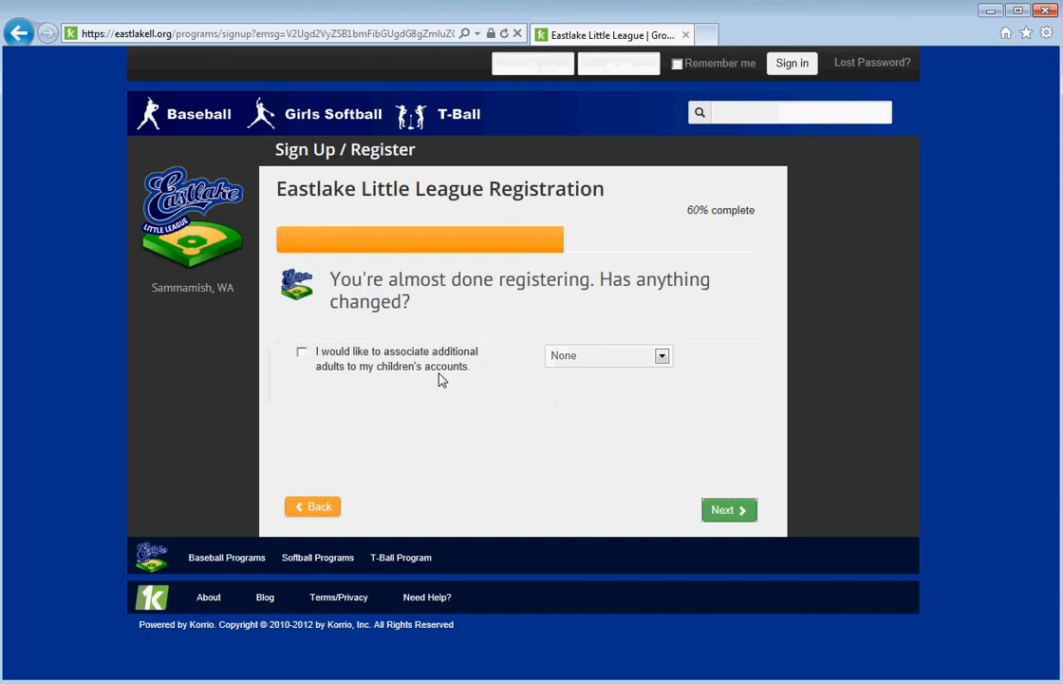
Leave no additional adults associated with the children, keeping None, and continue to Agreements.
left_click(302, 352)
left_click(666, 362)
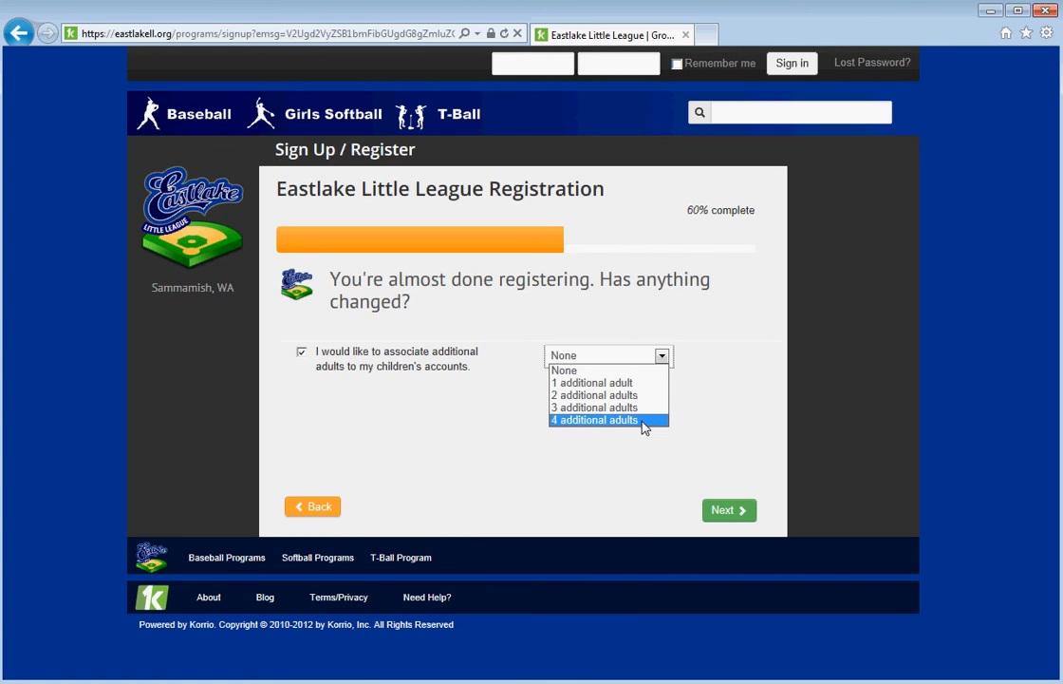
left_click(302, 353)
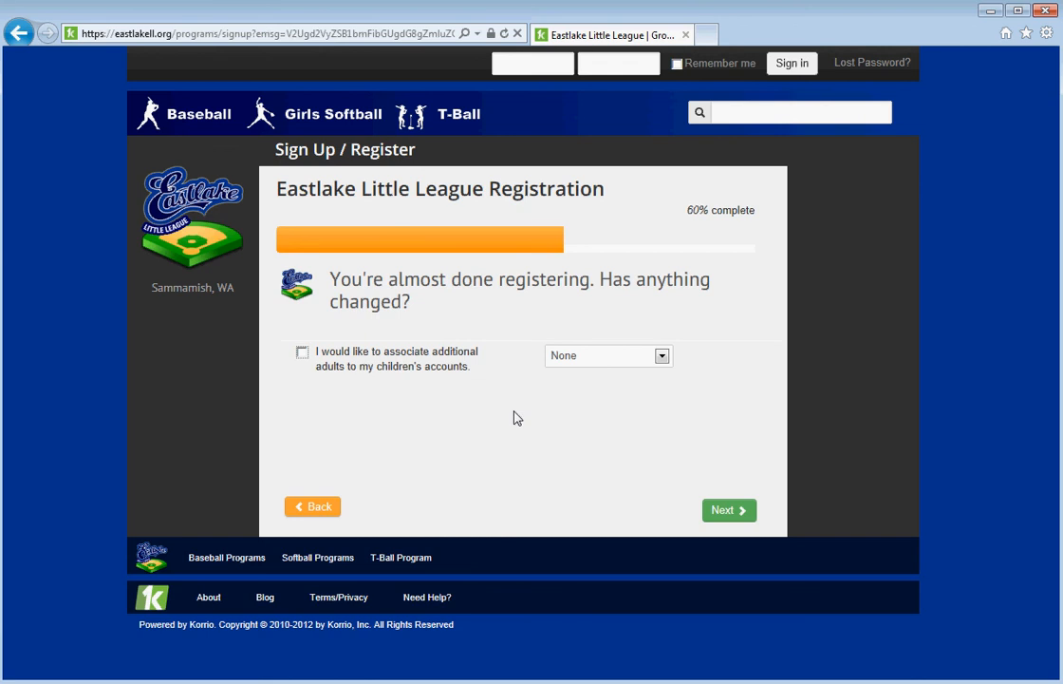
left_click(723, 511)
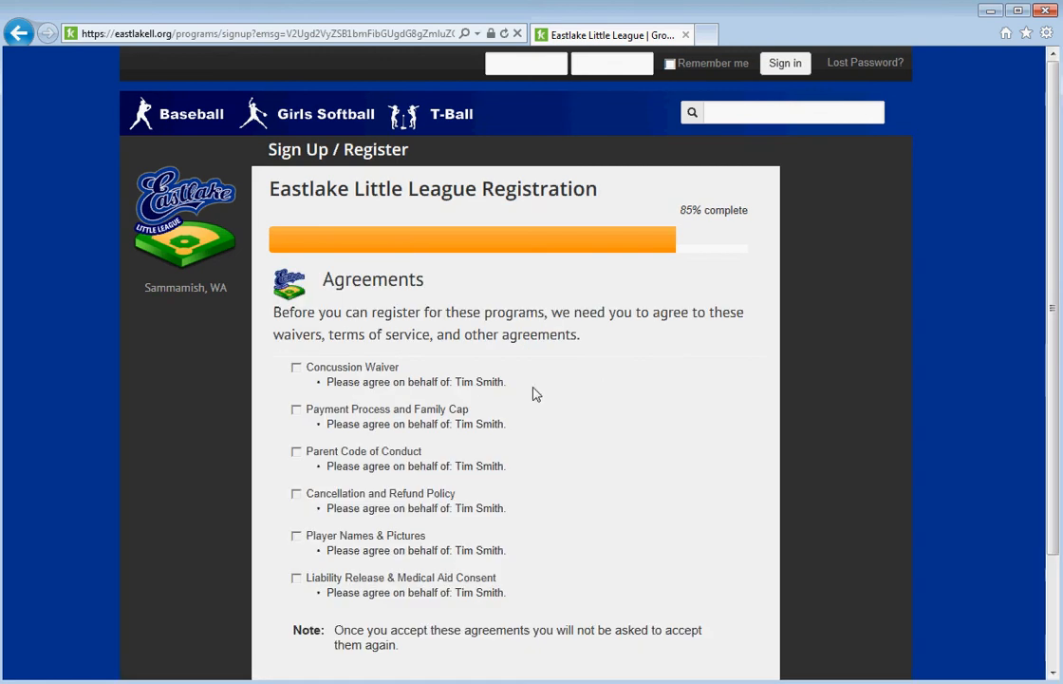
Accept the Concussion Waiver, Payment Process and Family Cap, and Parent Code of Conduct agreements.
left_click(326, 370)
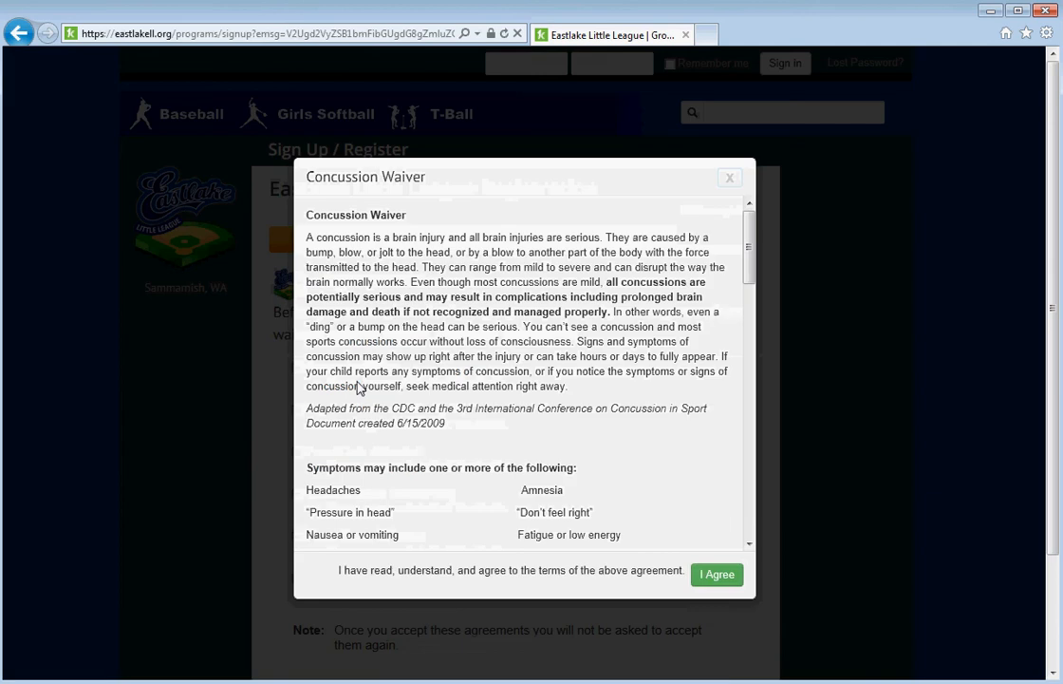
left_click(717, 574)
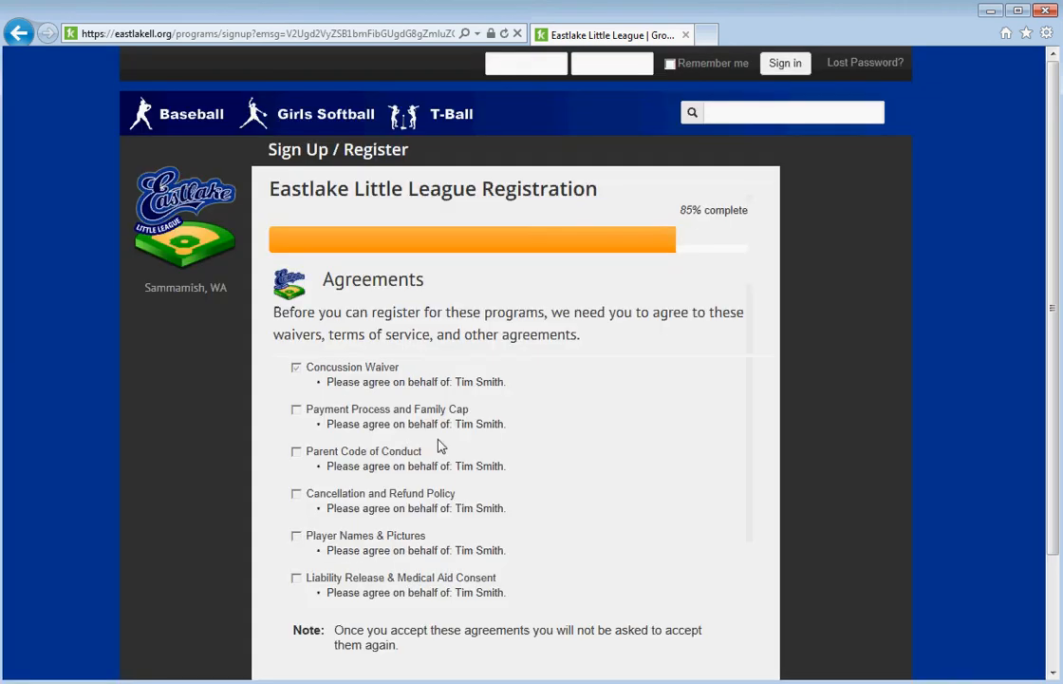
left_click(380, 432)
left_click(715, 435)
scroll(598, 463, "down", 3)
left_click(382, 314)
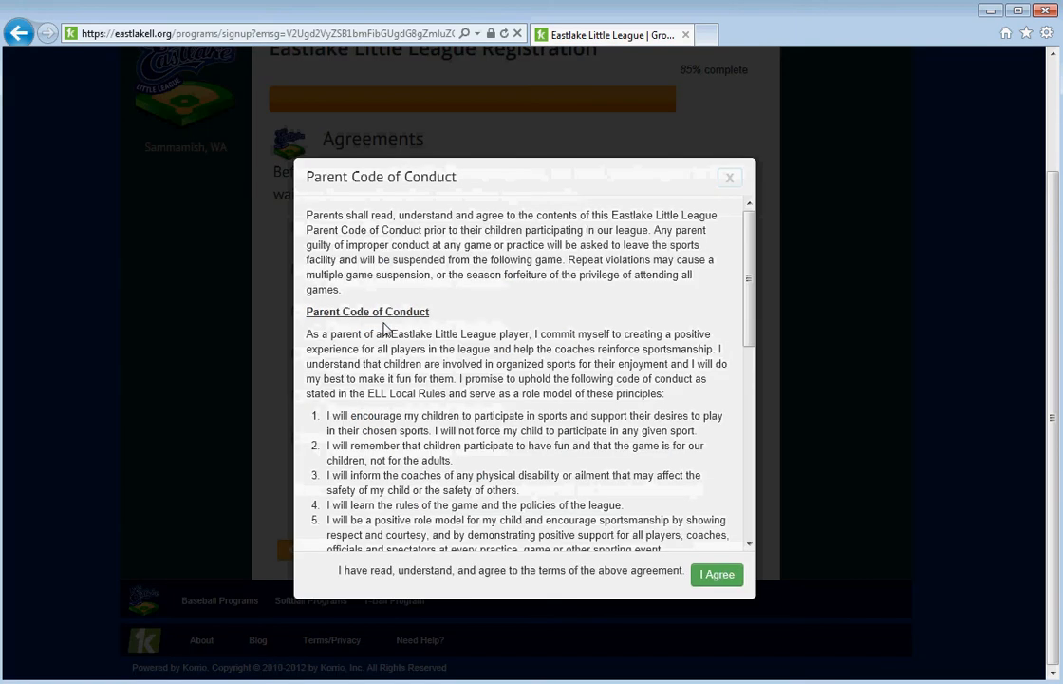
left_click(722, 575)
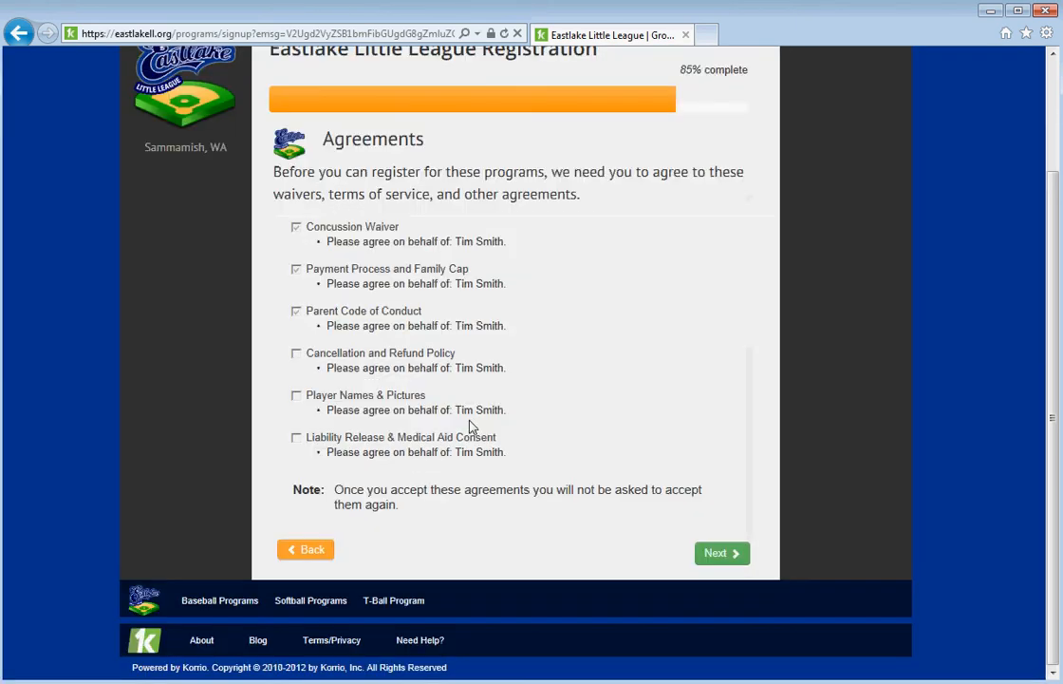
Accept the Cancellation and Refund, Player Names & Pictures, and Liability Release agreements, then continue.
left_click(413, 356)
left_click(704, 362)
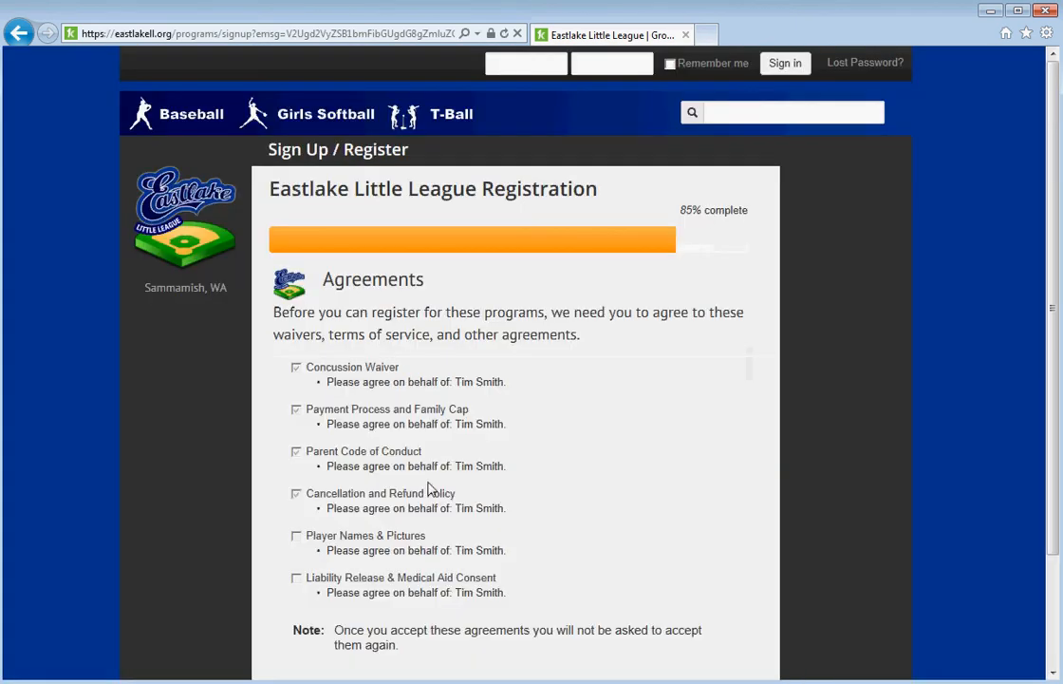
left_click(391, 538)
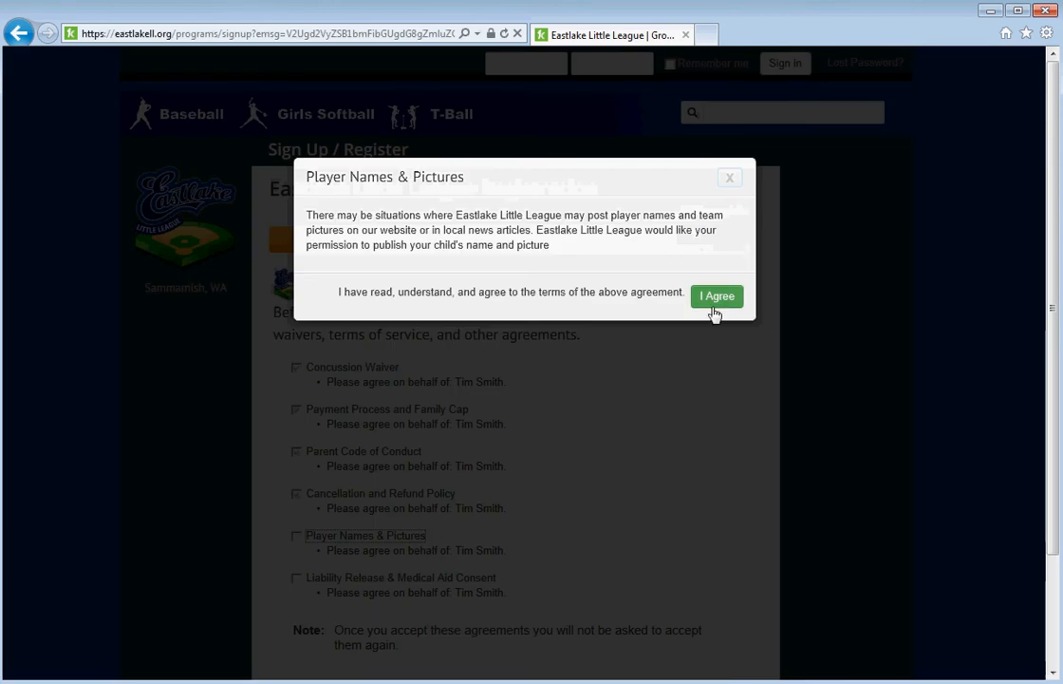
left_click(717, 296)
left_click(427, 580)
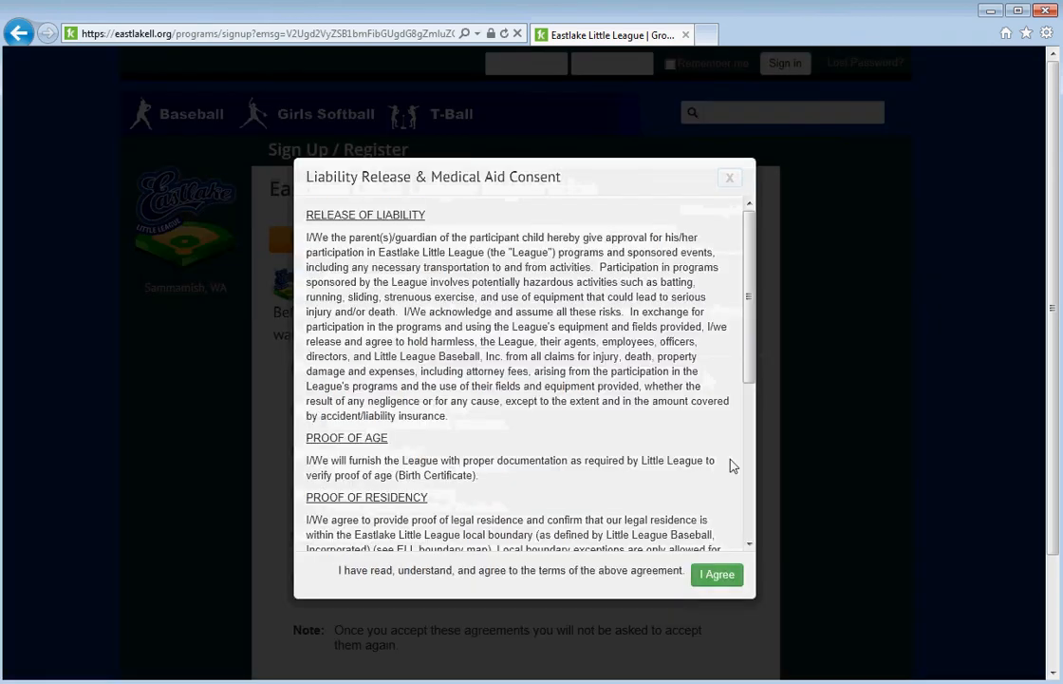
left_click(700, 572)
scroll(688, 570, "down", 2)
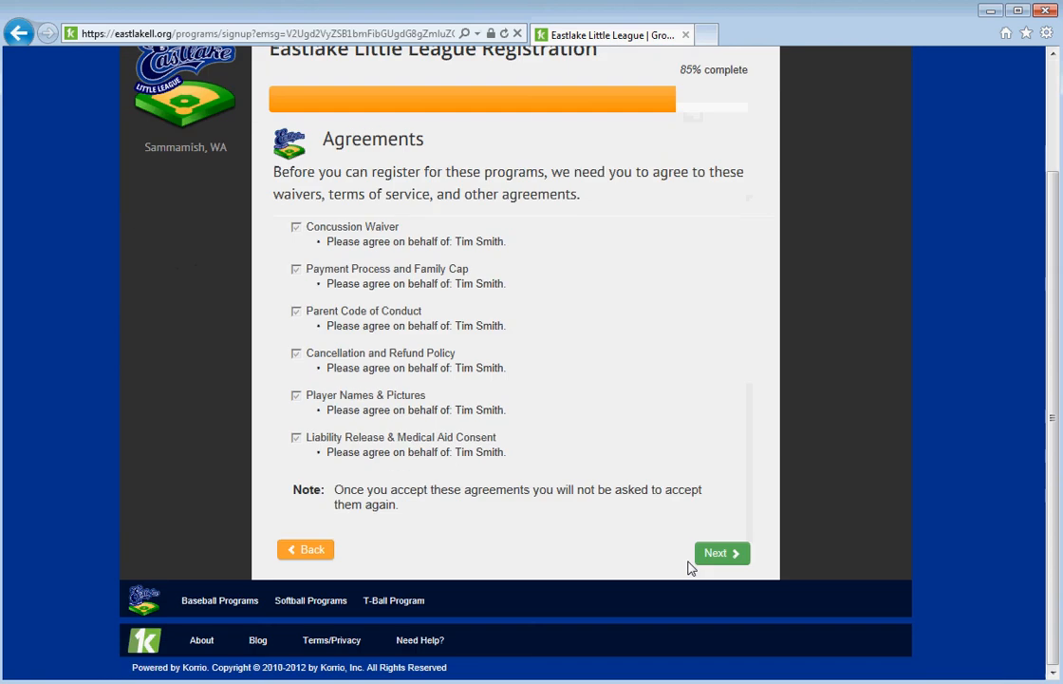
left_click(717, 555)
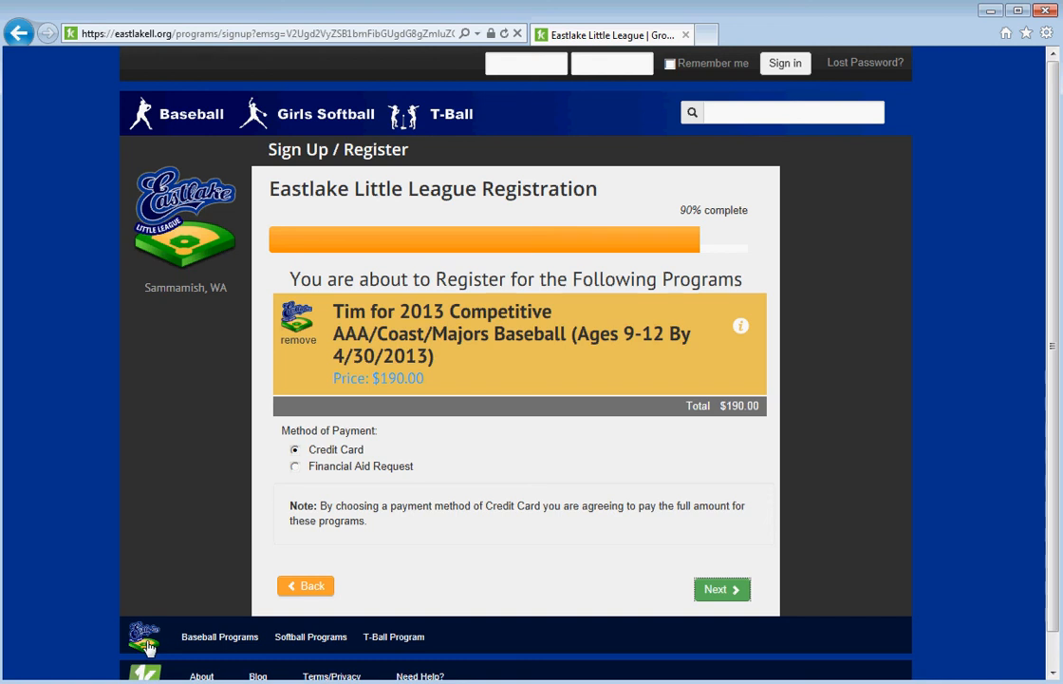
After checking the $190.00 credit card total, return to the Eastlake Little League home page.
left_click(147, 645)
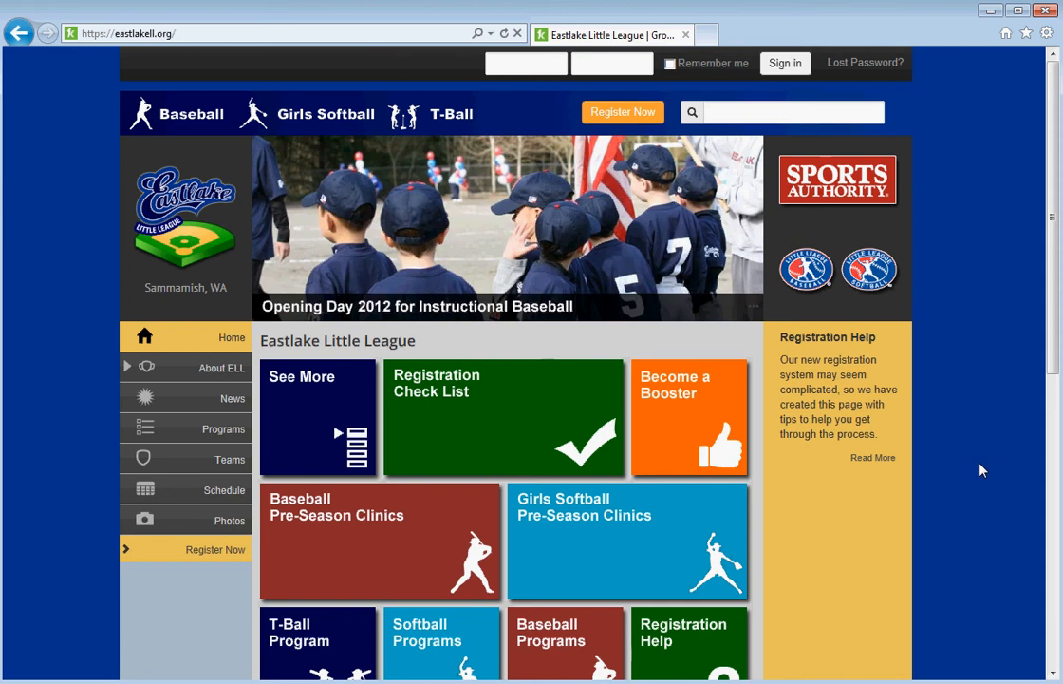
Open the league's FAQs page from the About ELL section.
scroll(982, 470, "down", 2)
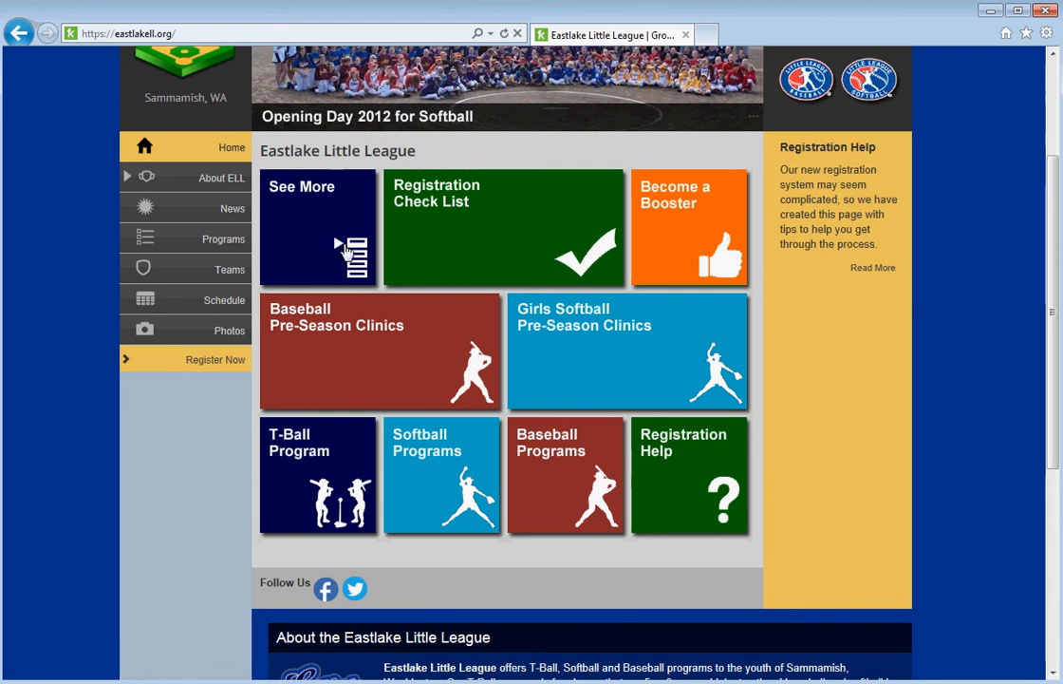
left_click(348, 250)
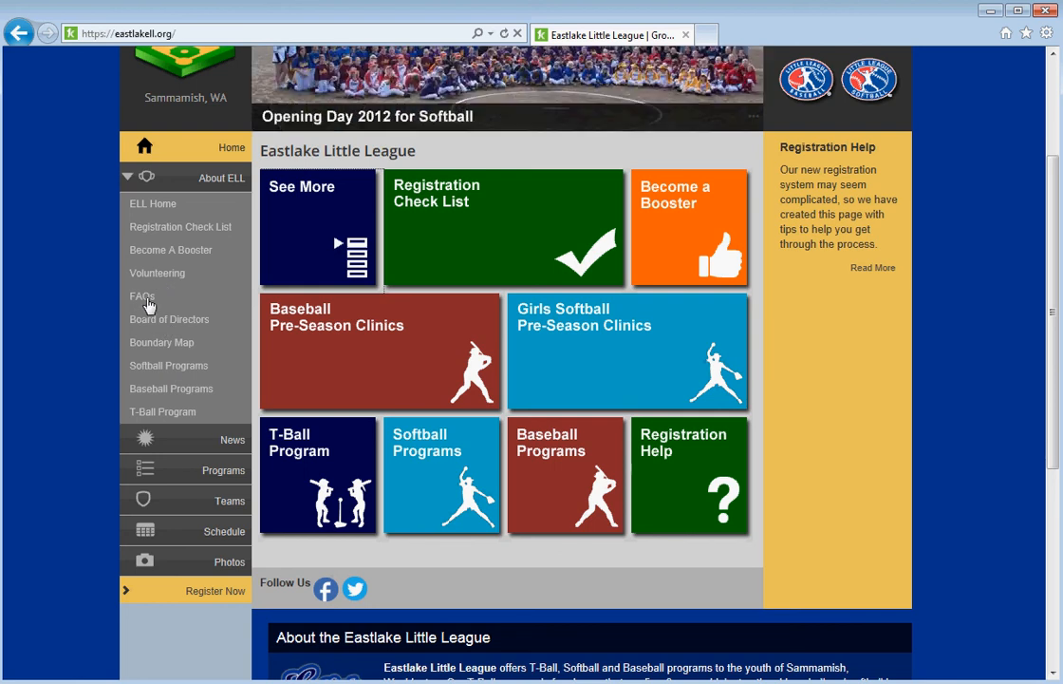
left_click(143, 297)
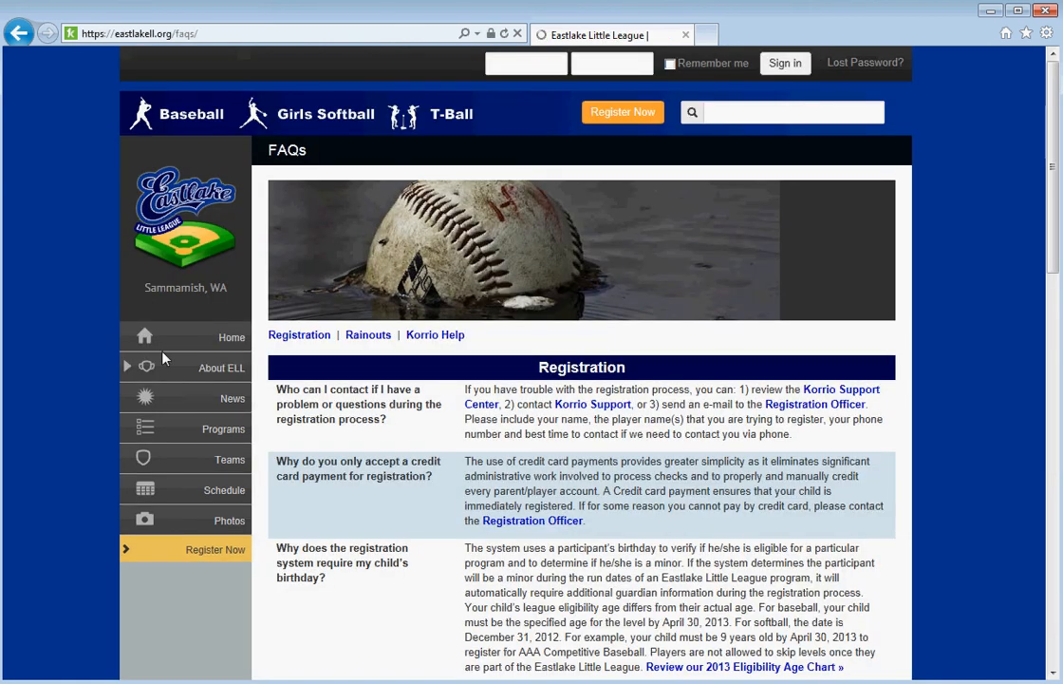
Browse the Baseball Programs page, including A Baseball for ages 6-7 at $140, then head home.
left_click(236, 371)
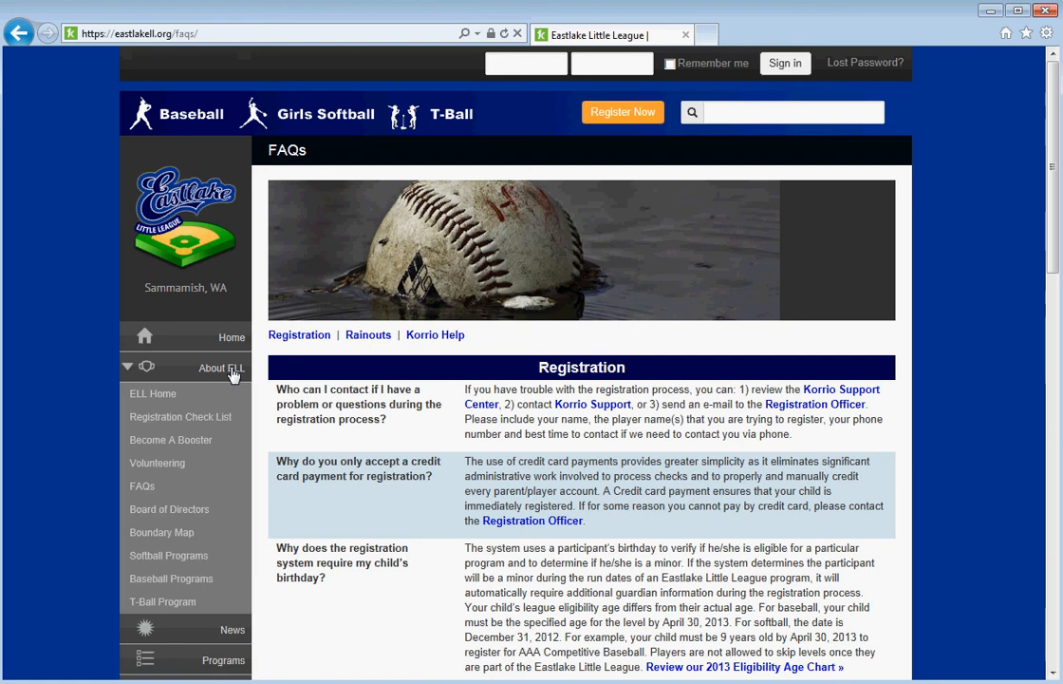
left_click(182, 582)
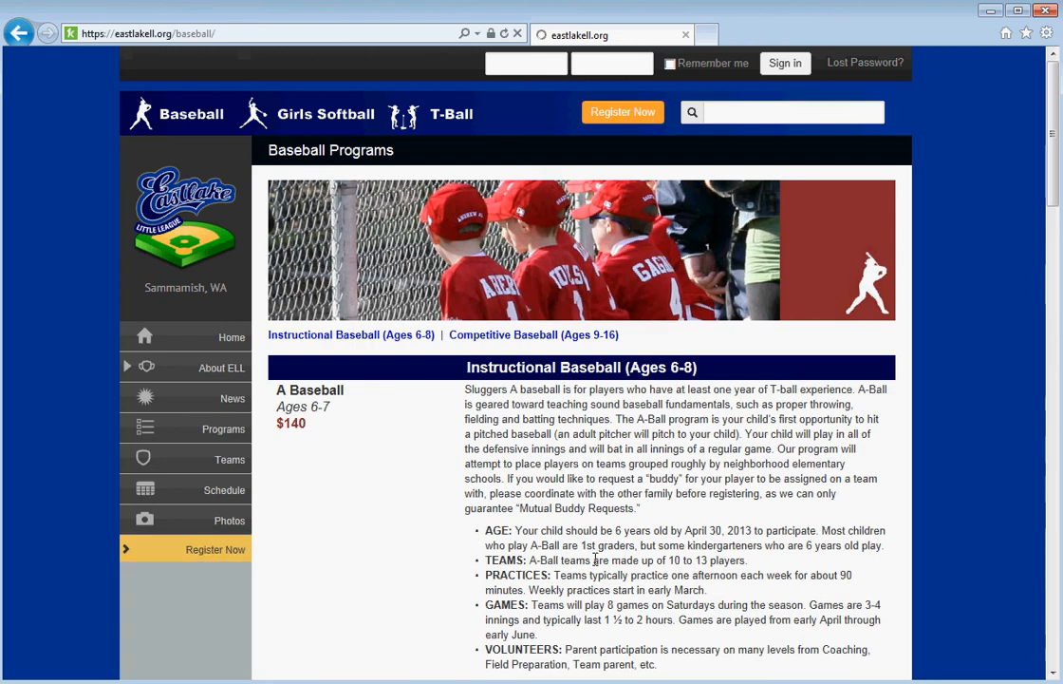
scroll(690, 494, "down", 2)
scroll(691, 492, "down", 8)
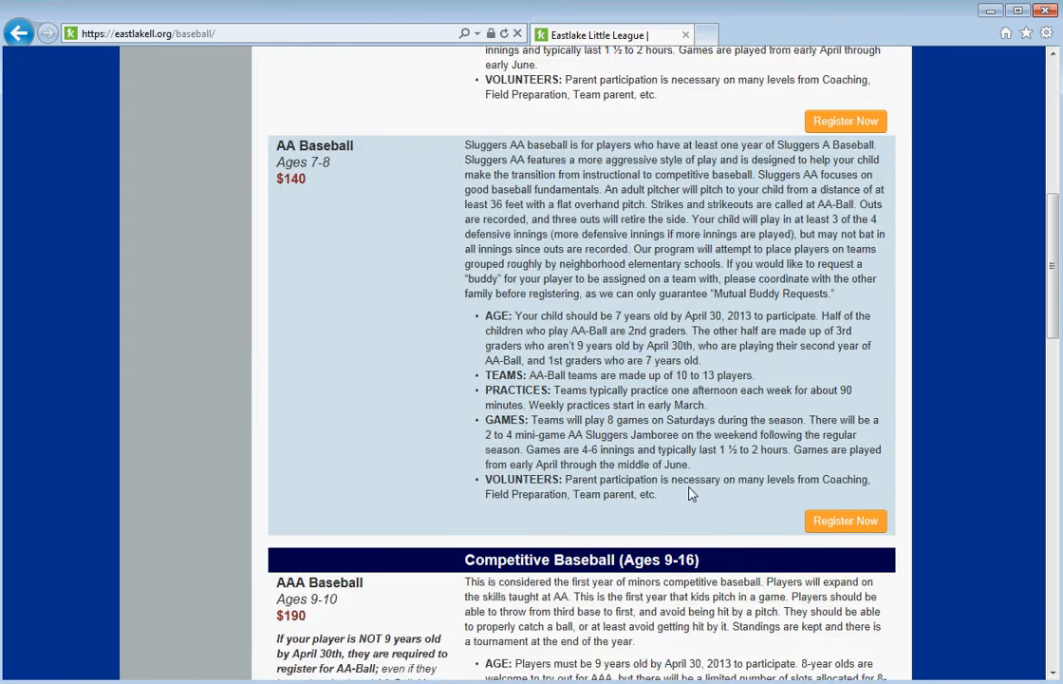
scroll(693, 491, "up", 10)
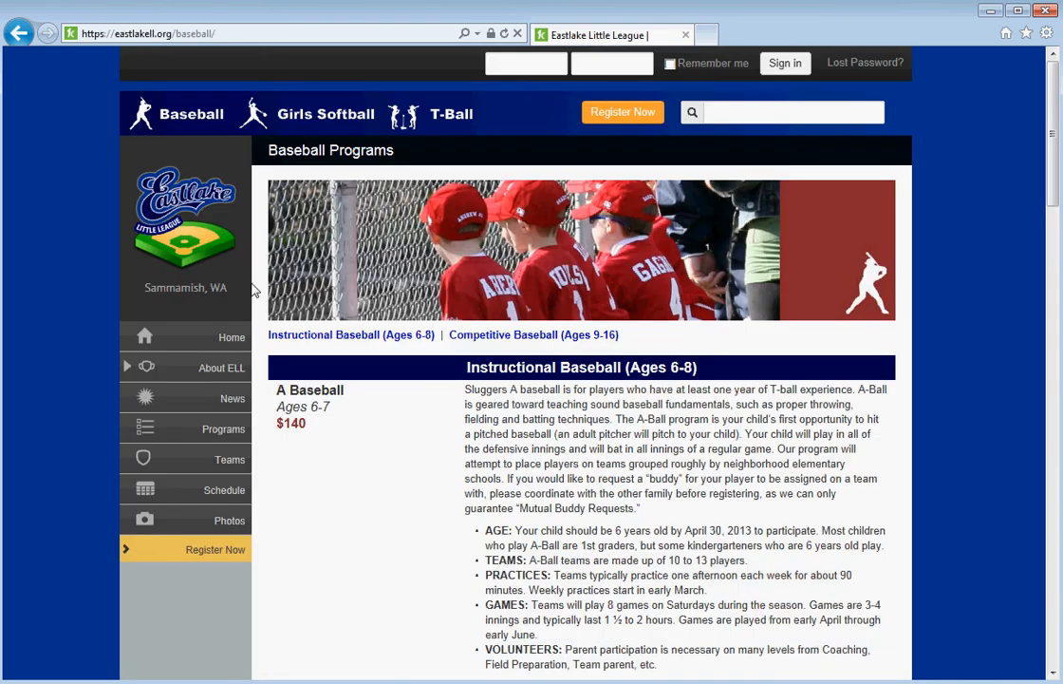
left_click(185, 228)
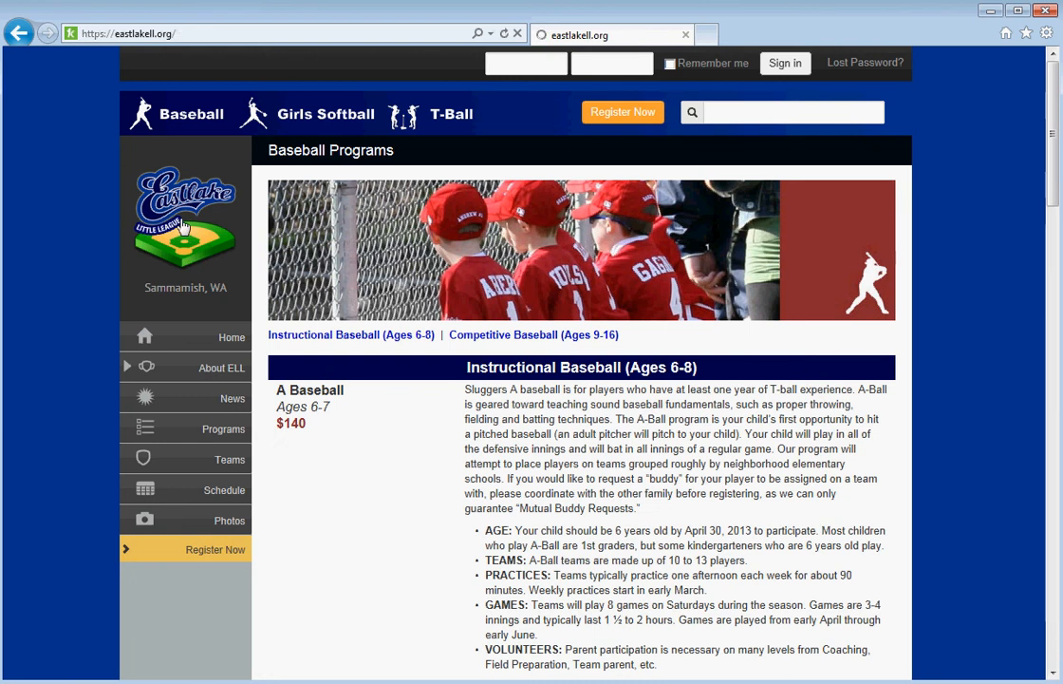